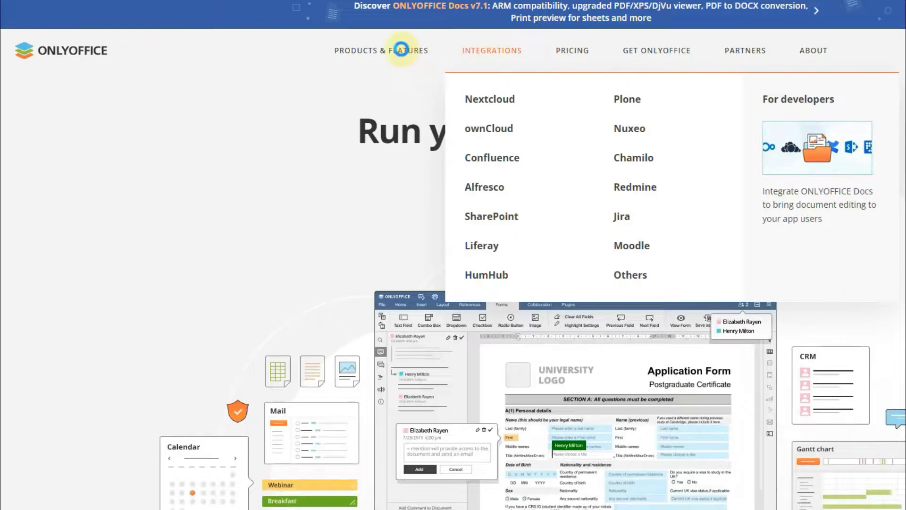
- Open the ONLYOFFICE desktop and mobile apps download page and download the x64 version for Windows 11 / 10 / 8.1 / 8 / 7
mouse_move(666, 47)
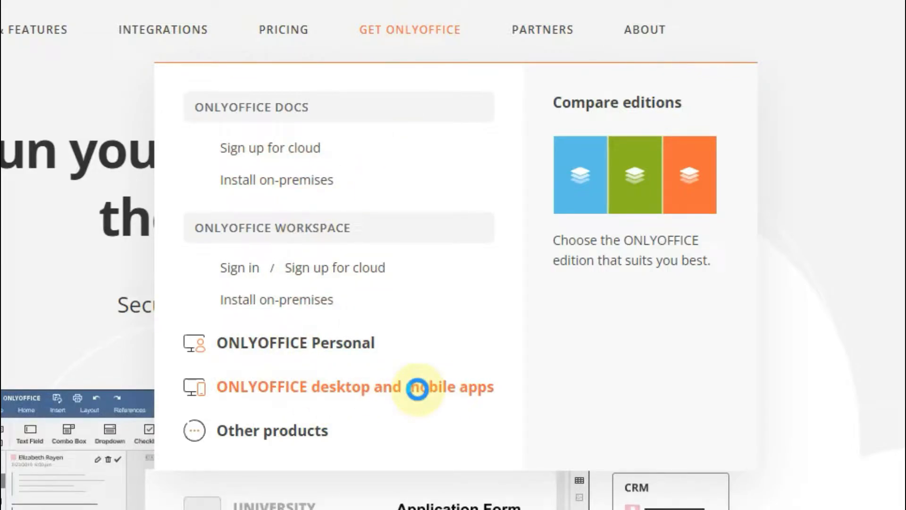
left_click(417, 389)
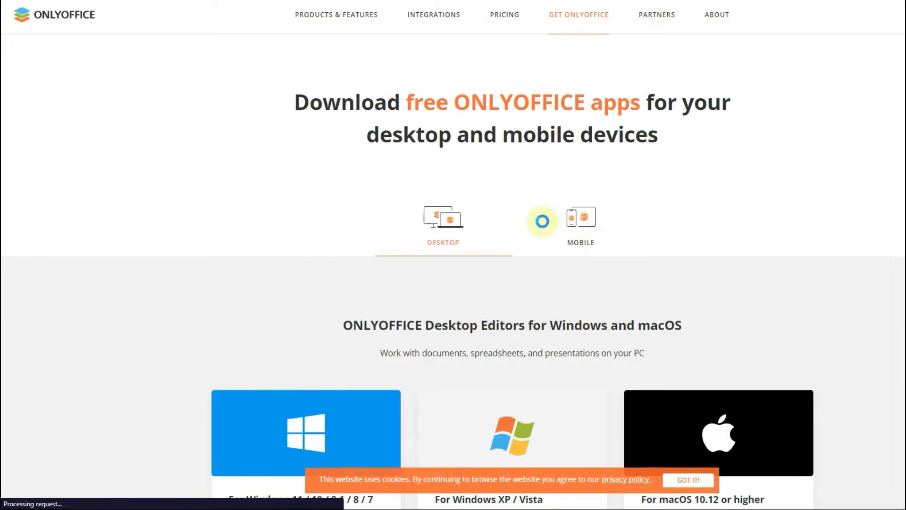
scroll(512, 180, "down", 5)
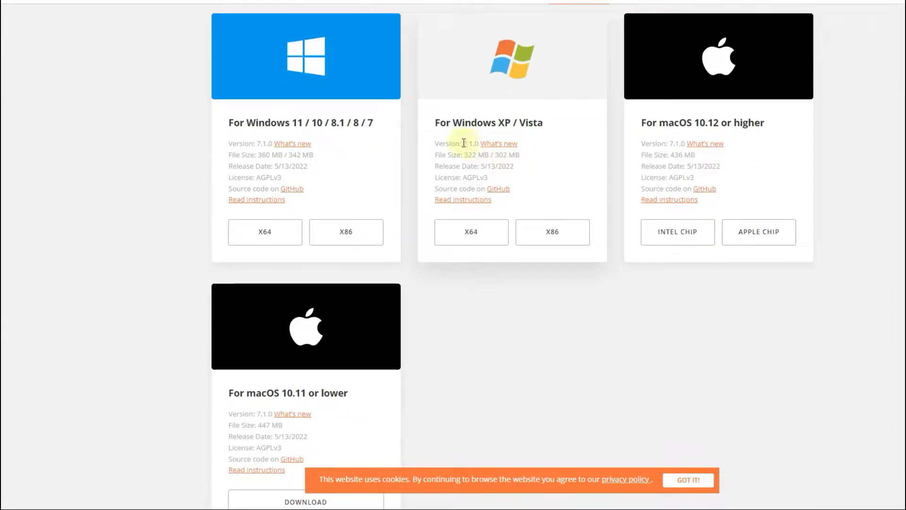
left_click_drag(234, 122, 380, 126)
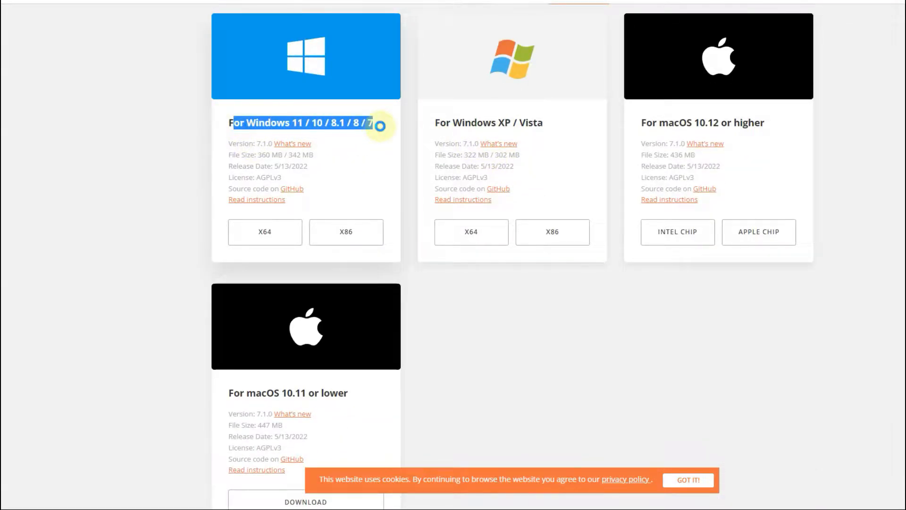
left_click(380, 126)
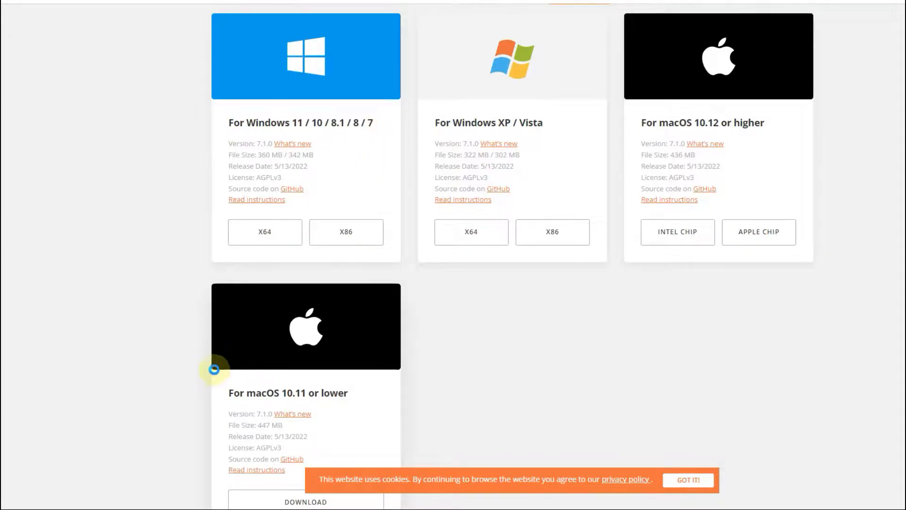
left_click_drag(219, 385, 376, 384)
left_click(534, 390)
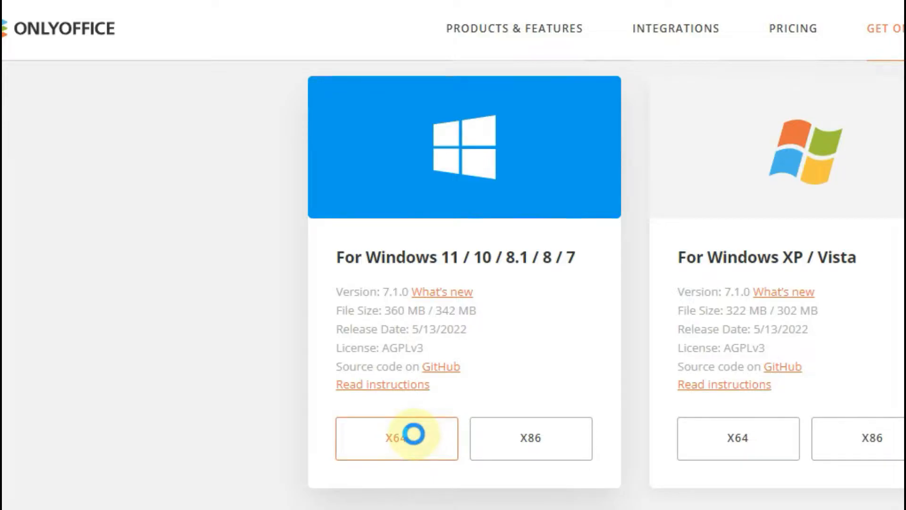
left_click(414, 434)
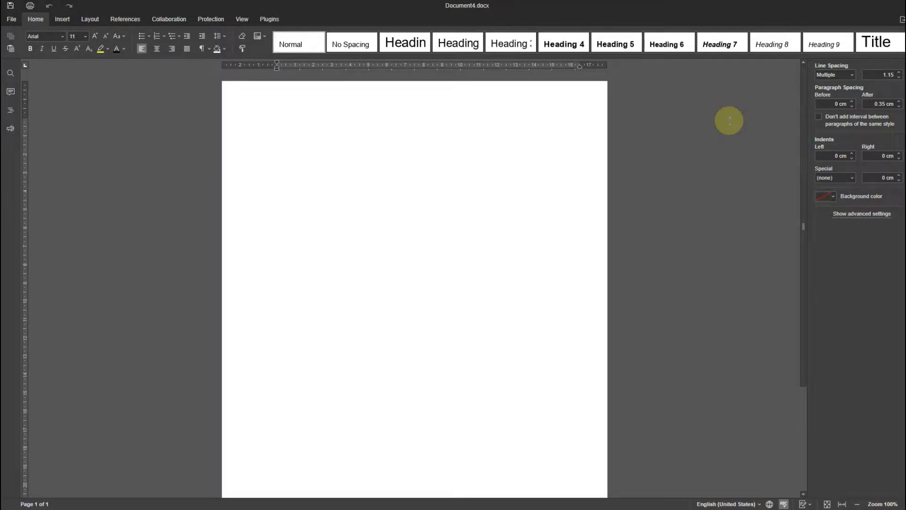
scroll(656, 186, "down", 2)
scroll(656, 186, "up", 1)
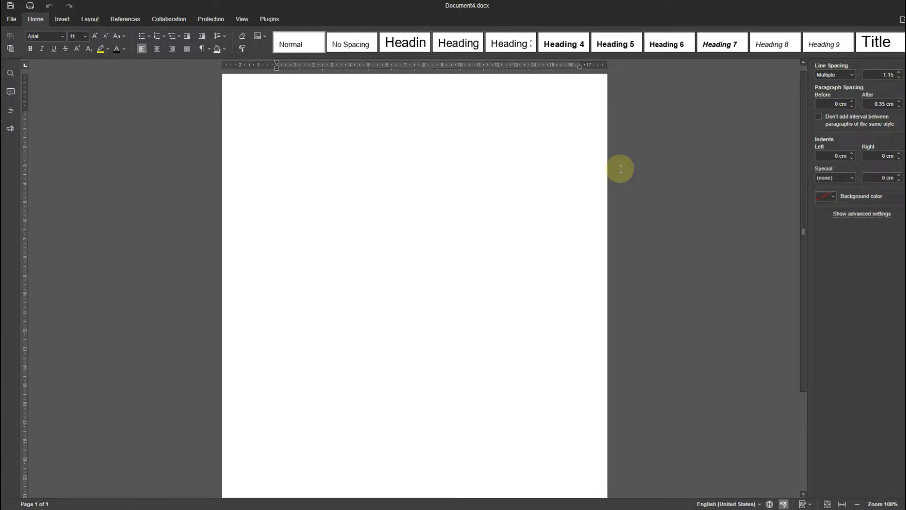
left_click(43, 49)
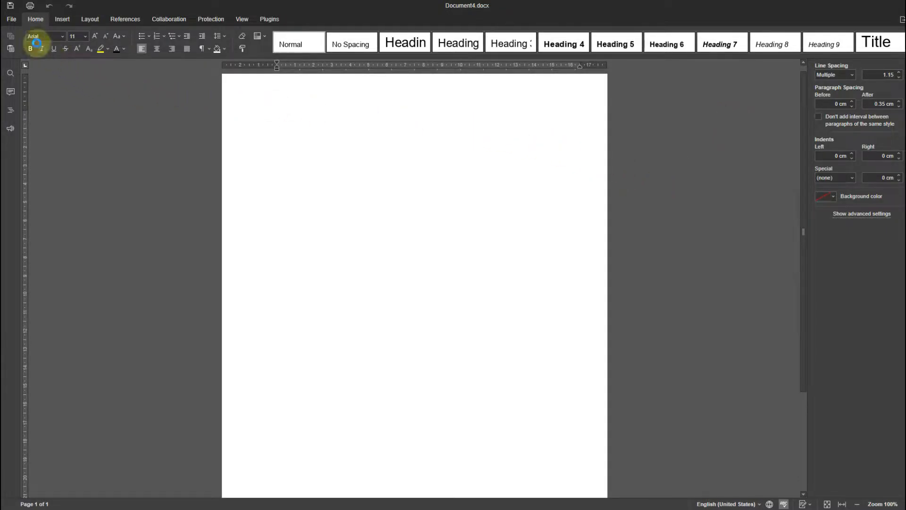
- Set the unit of measurement to Centimeter in the editor's advanced settings and apply it
left_click(9, 18)
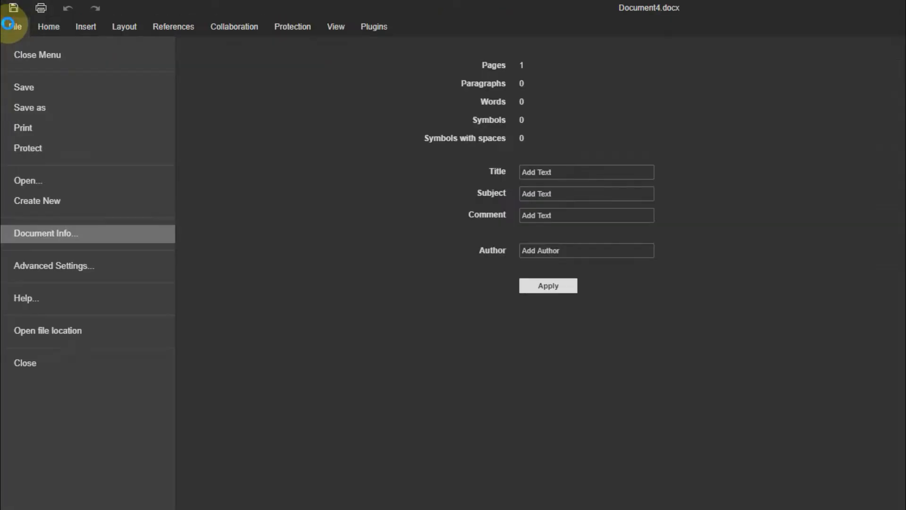
left_click(63, 266)
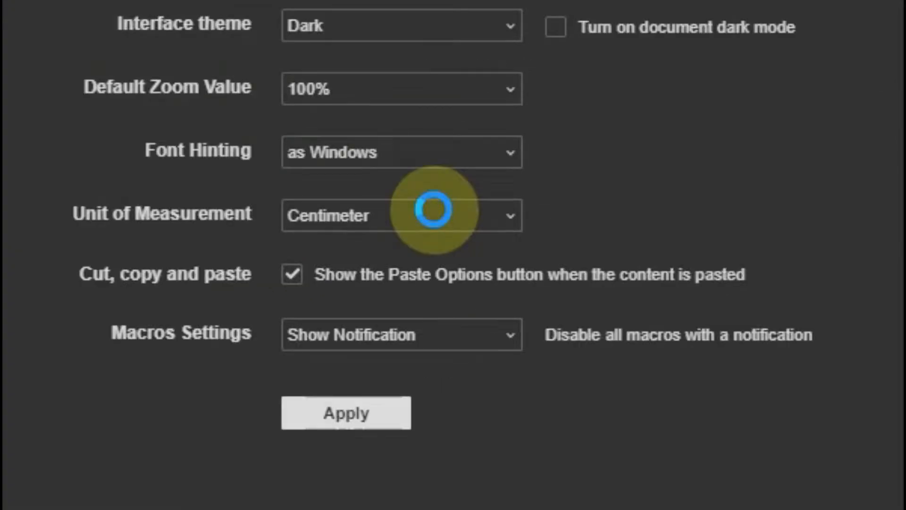
left_click(433, 209)
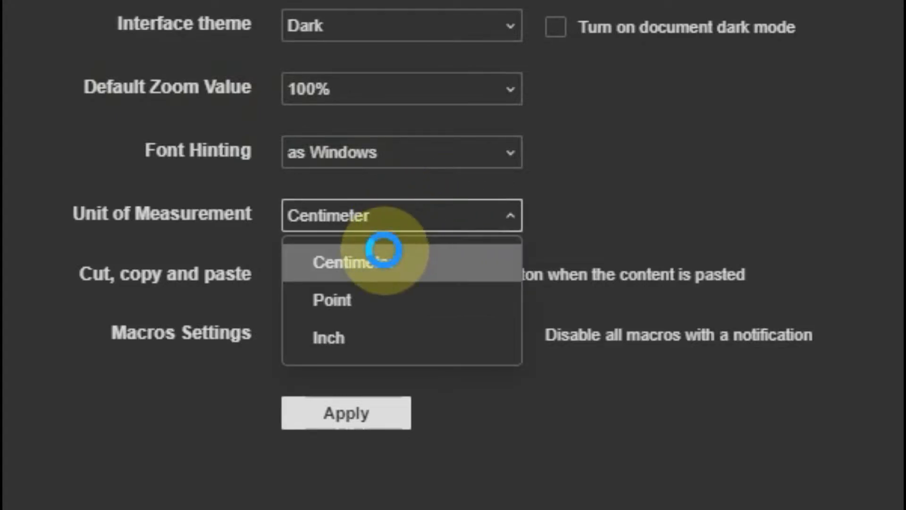
left_click(383, 250)
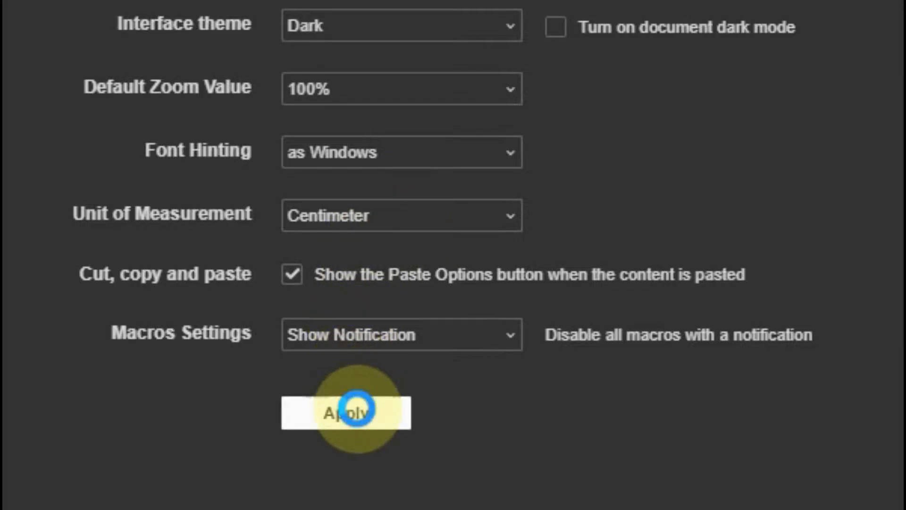
left_click(351, 409)
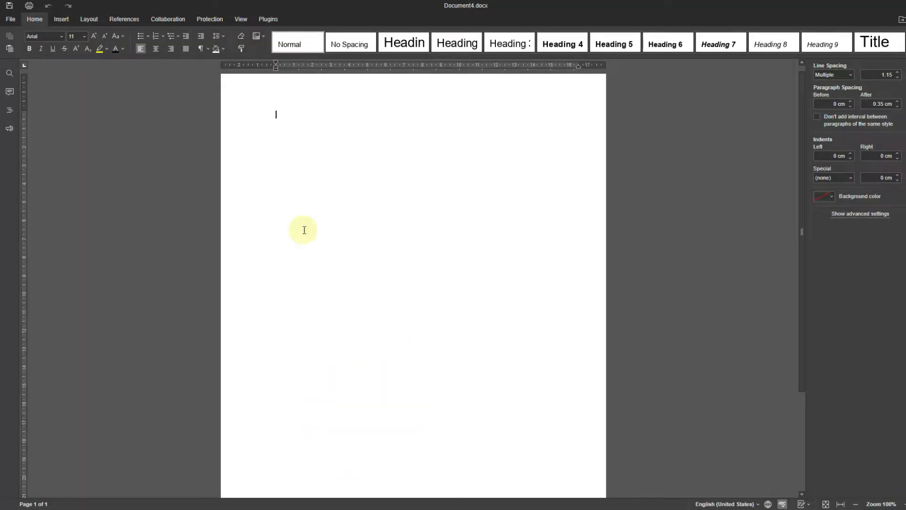
- Set custom page margins of 1.78 cm for the top, bottom, left and right
left_click(88, 19)
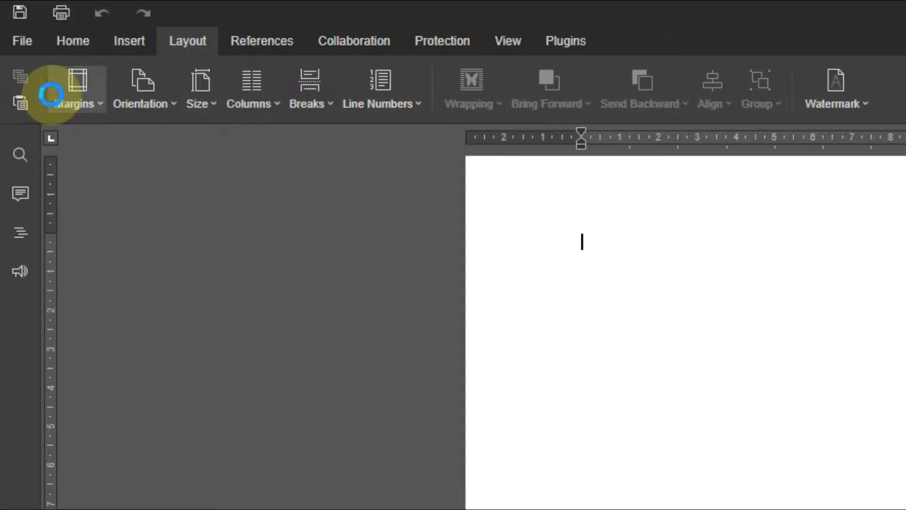
left_click(23, 43)
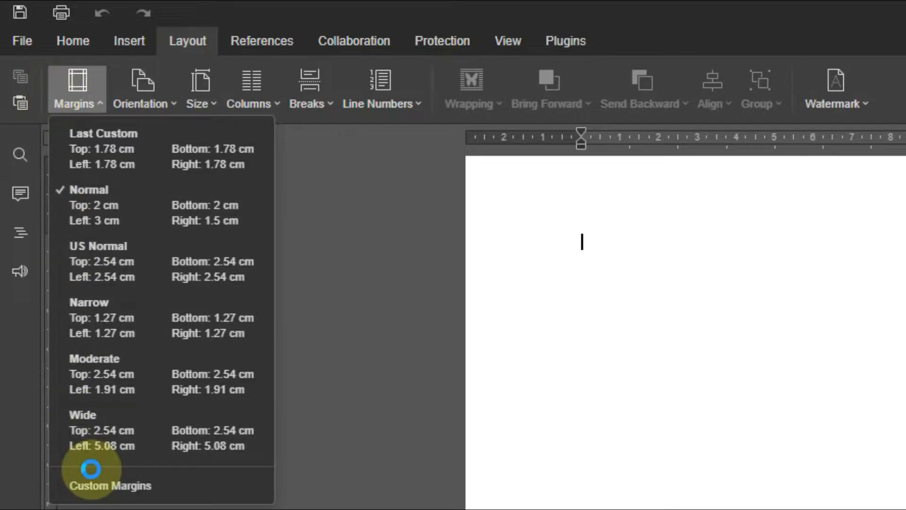
left_click(113, 474)
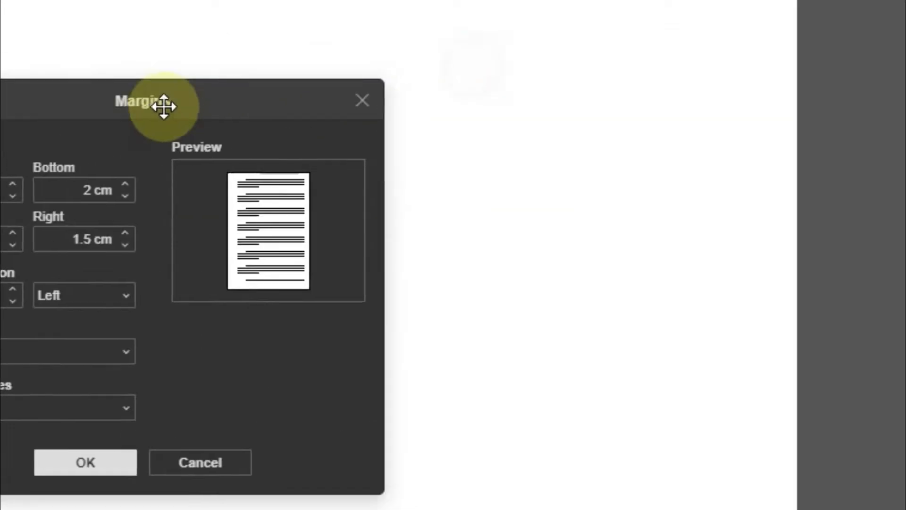
left_click_drag(163, 106, 375, 71)
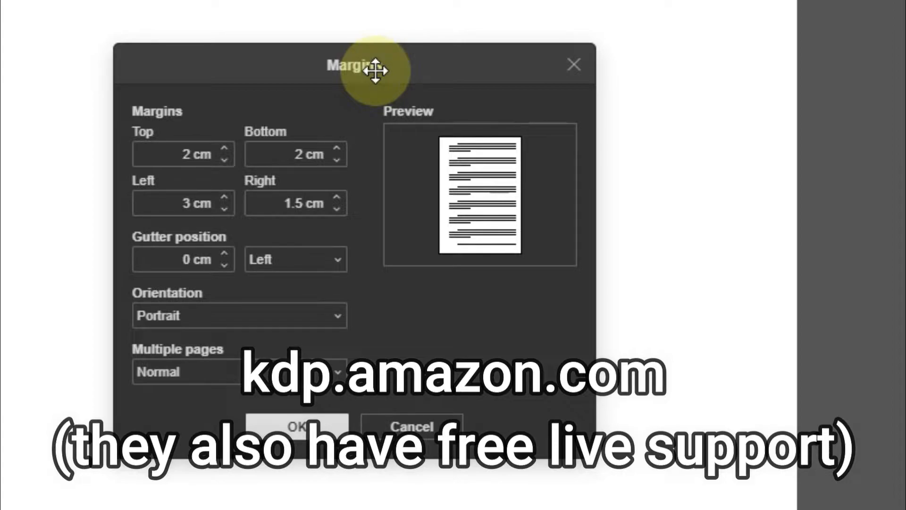
left_click(191, 157)
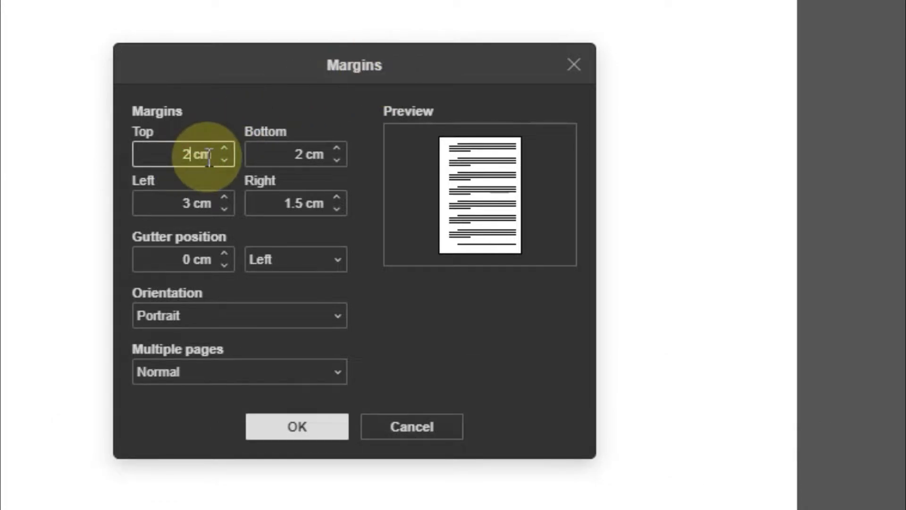
left_click(224, 159)
left_click_drag(208, 154, 97, 135)
type("1.78")
key("Tab")
type("1.78")
key("Tab")
type("1.78")
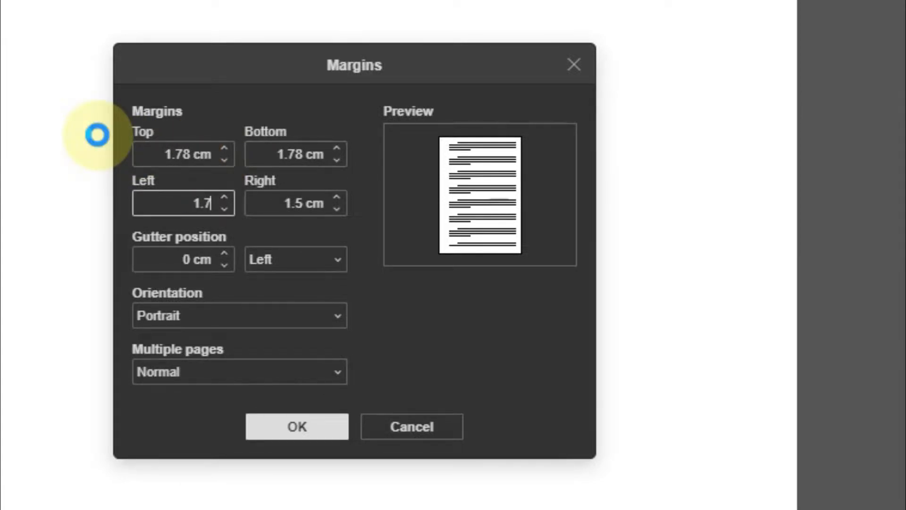
key("Tab")
type("1.78")
left_click(432, 333)
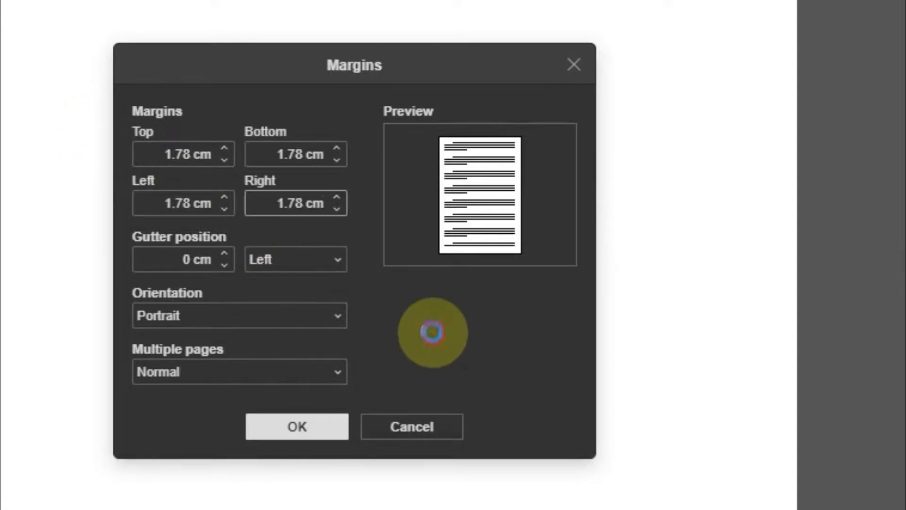
- Switch the multiple pages setting to Mirror margins and apply the margin settings
left_click(224, 372)
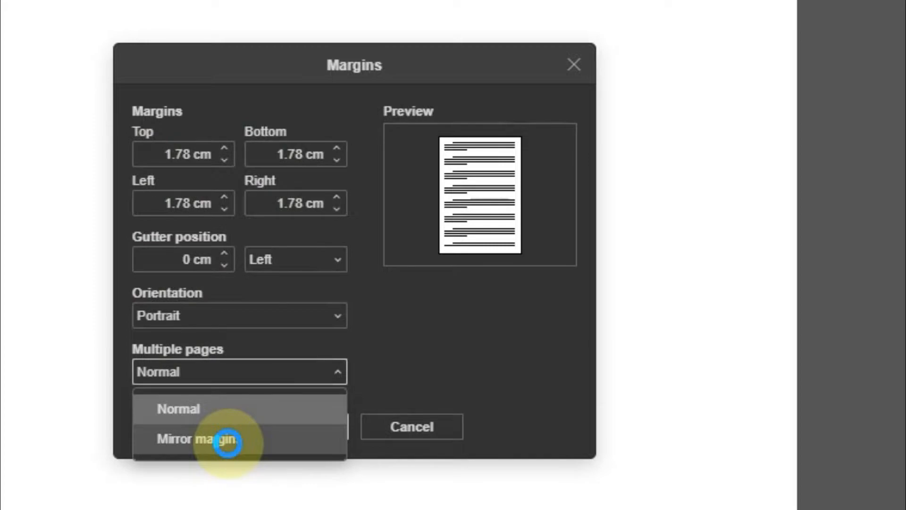
left_click(228, 440)
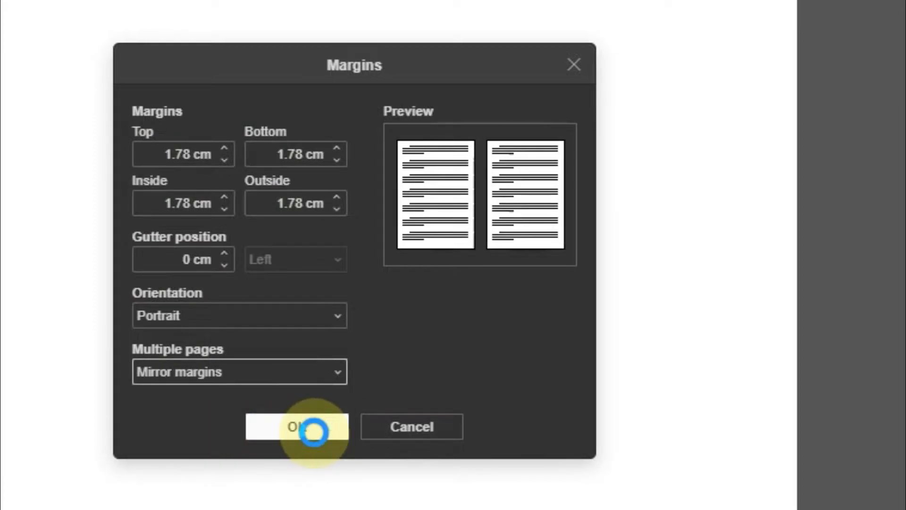
left_click(296, 415)
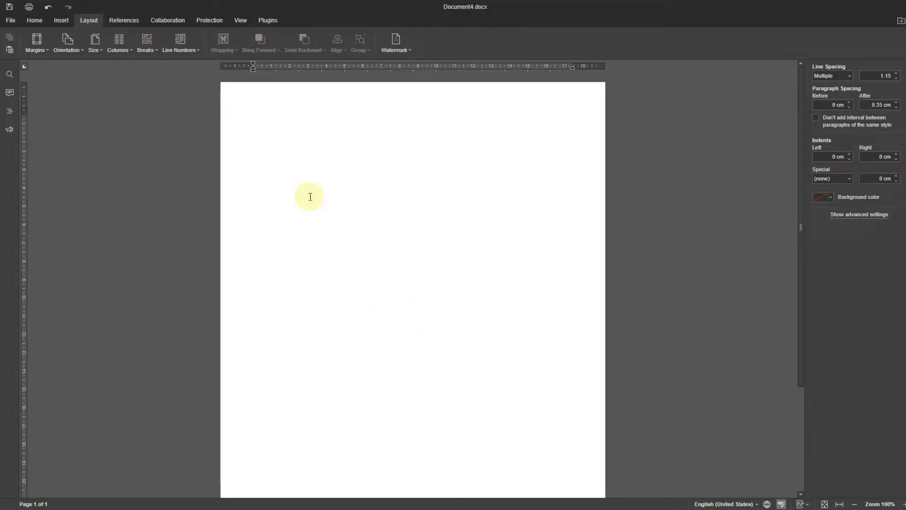
- Set a custom page size with a width of 15.24 cm and a height of 22.86 cm
left_click(92, 38)
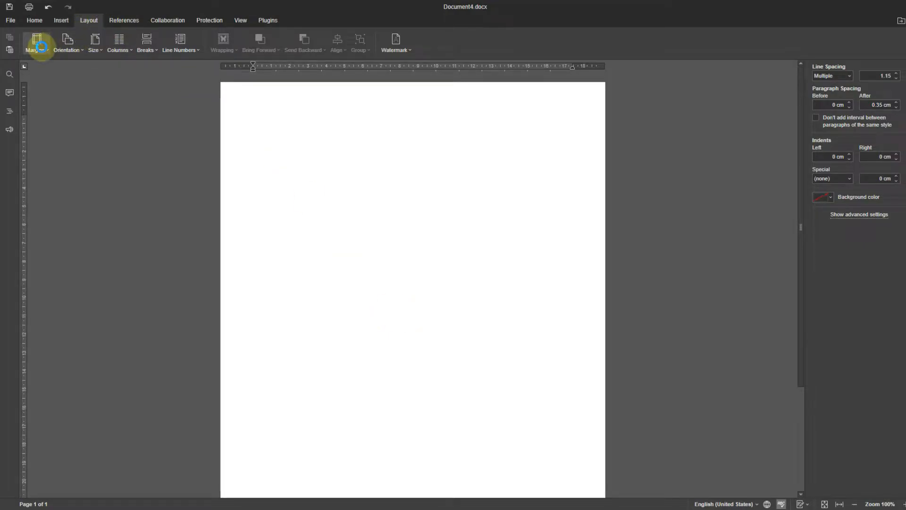
left_click(97, 50)
left_click(116, 322)
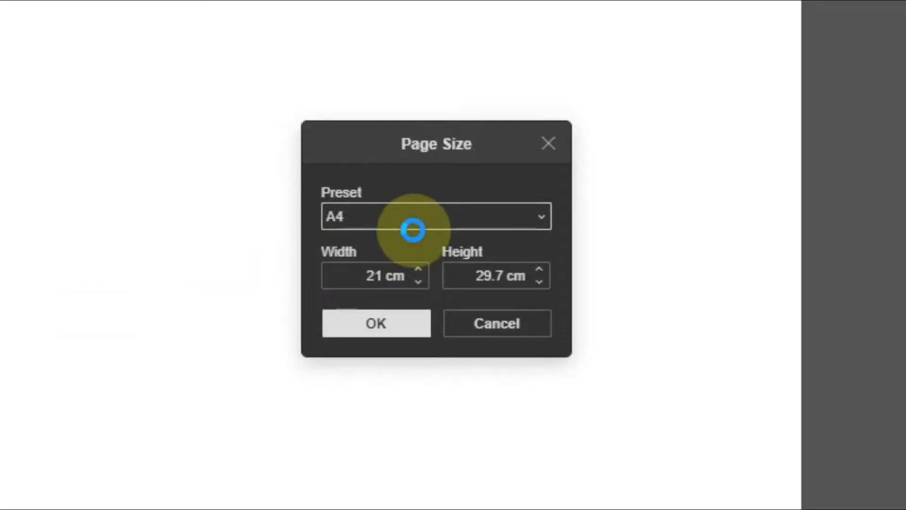
left_click(413, 230)
scroll(378, 368, "down", 5)
left_click(395, 477)
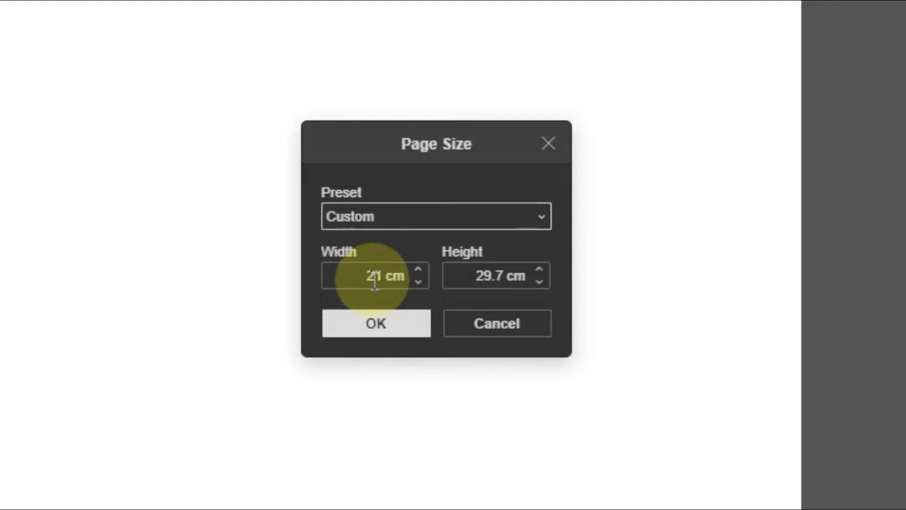
double_click(375, 281)
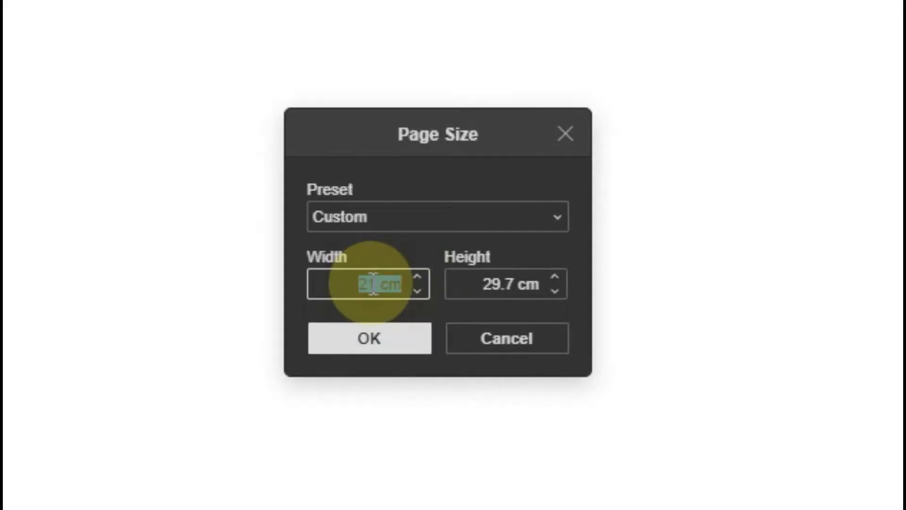
type("15.24 cm")
key("Tab")
type("22")
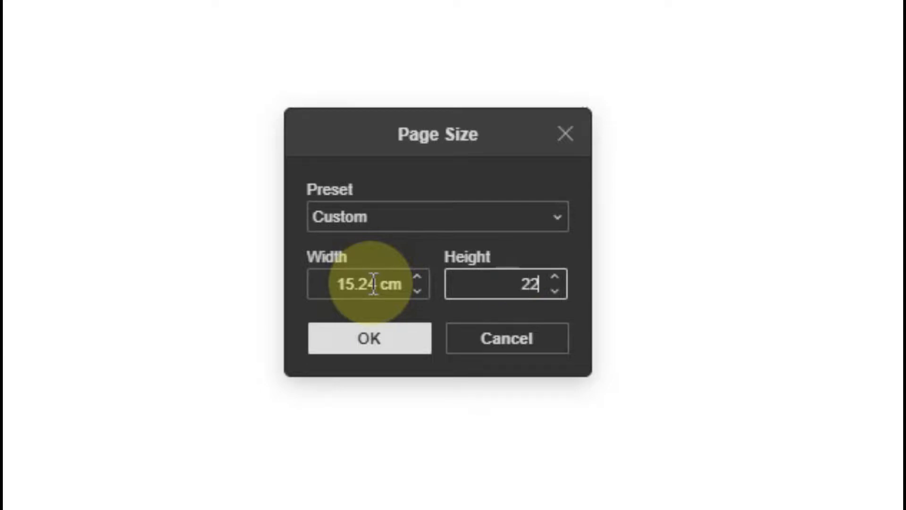
type(".86 cm")
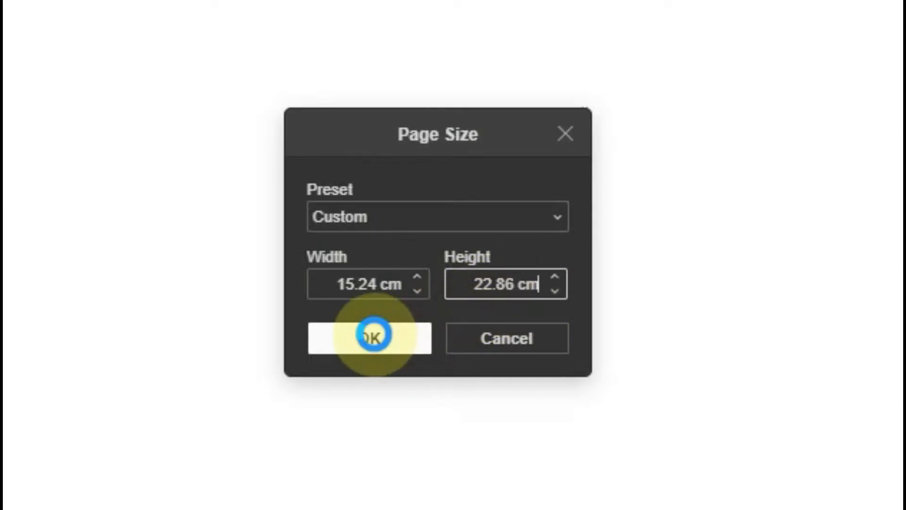
left_click(373, 335)
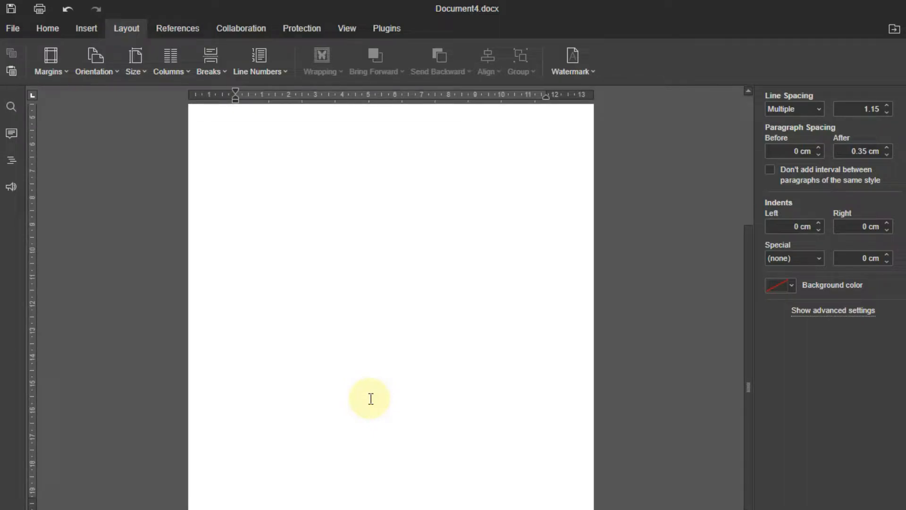
- Open the footer for editing and insert a centred page number at the bottom of the page
scroll(371, 399, "up", 2)
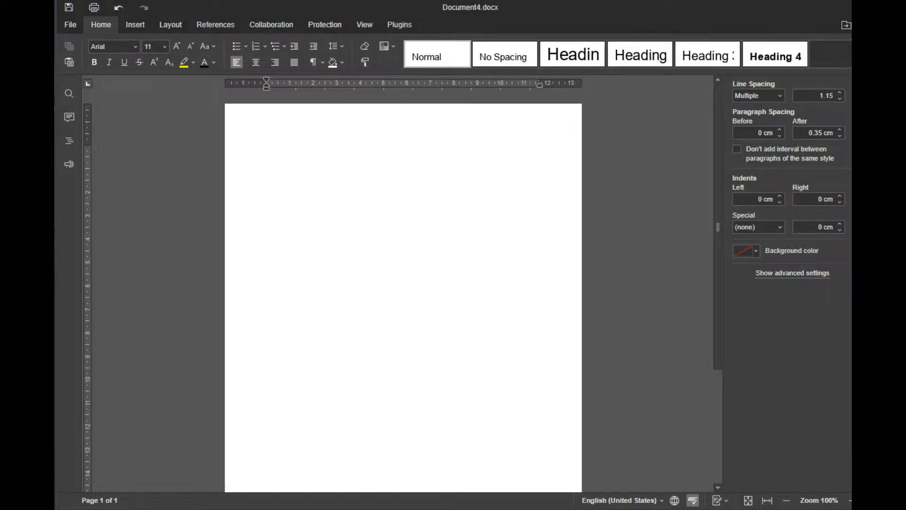
left_click(175, 24)
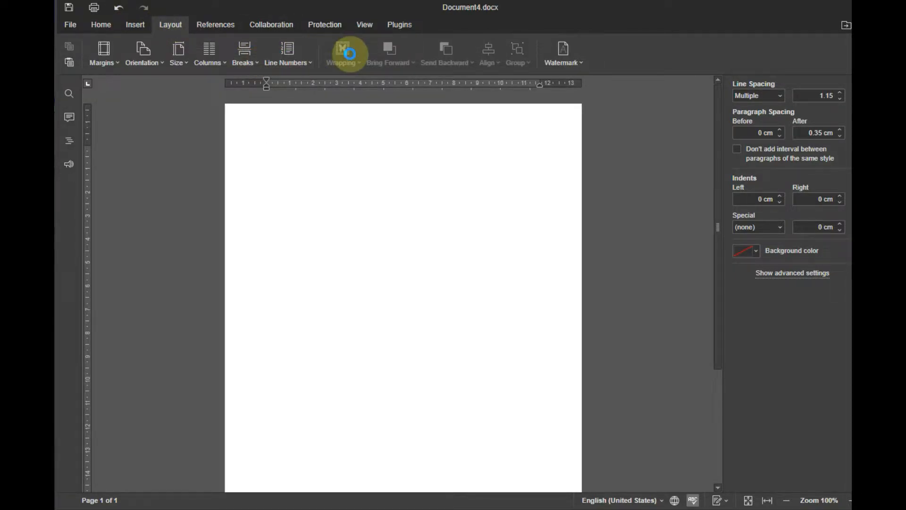
scroll(335, 202, "down", 5)
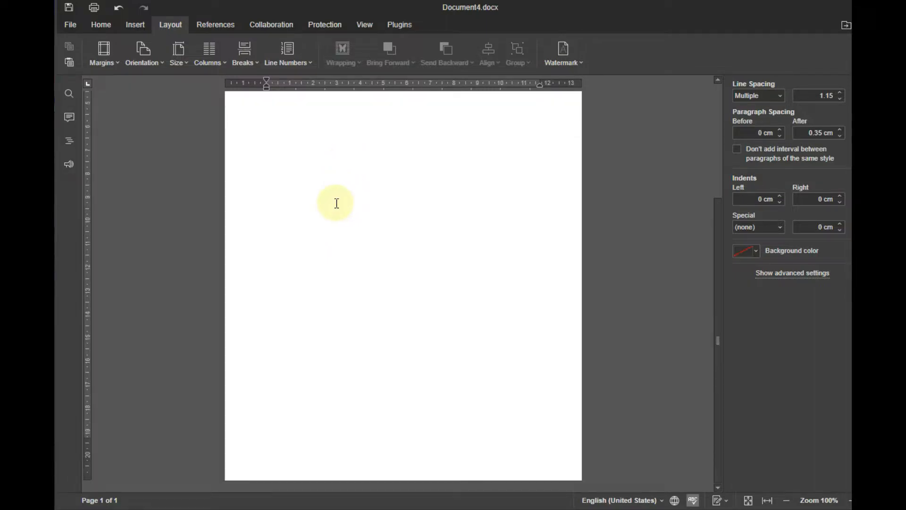
double_click(362, 460)
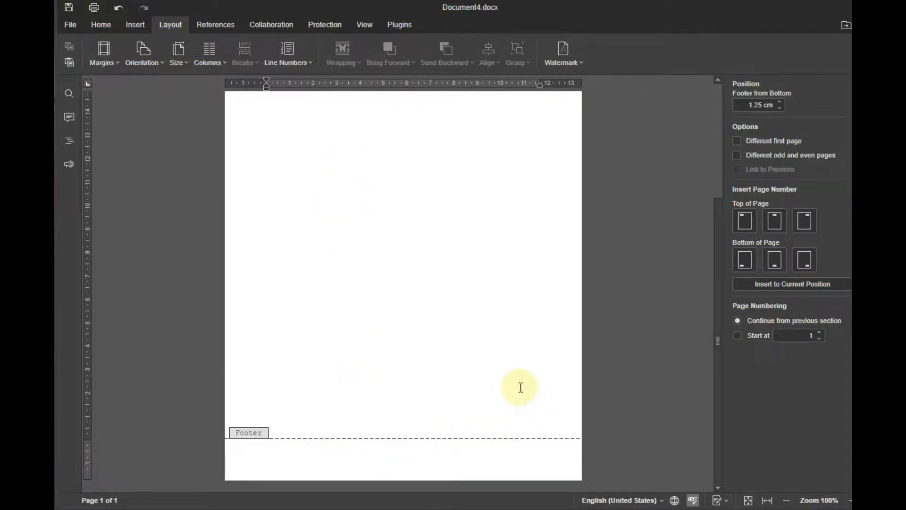
left_click(220, 52)
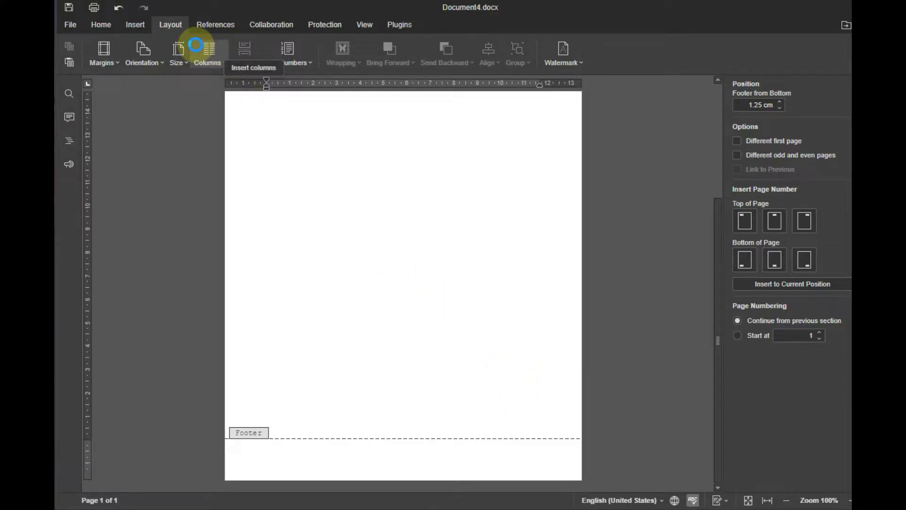
left_click(128, 27)
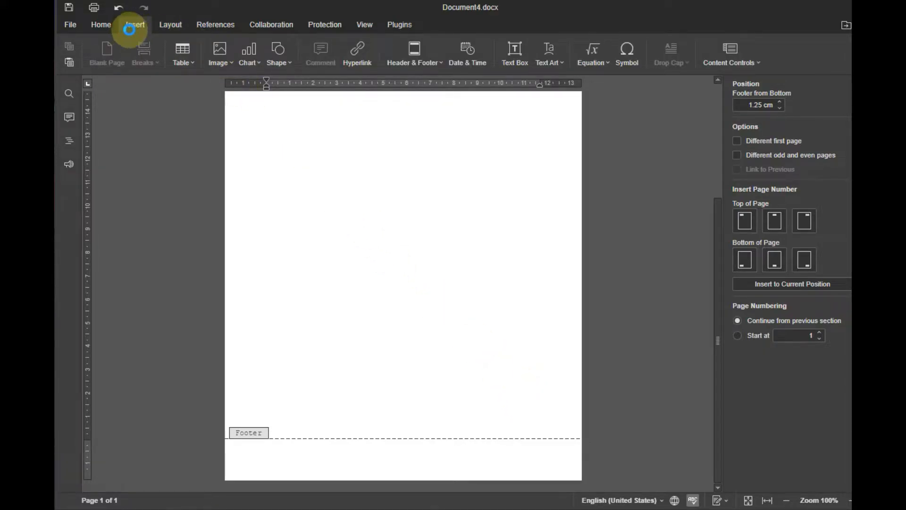
left_click(422, 62)
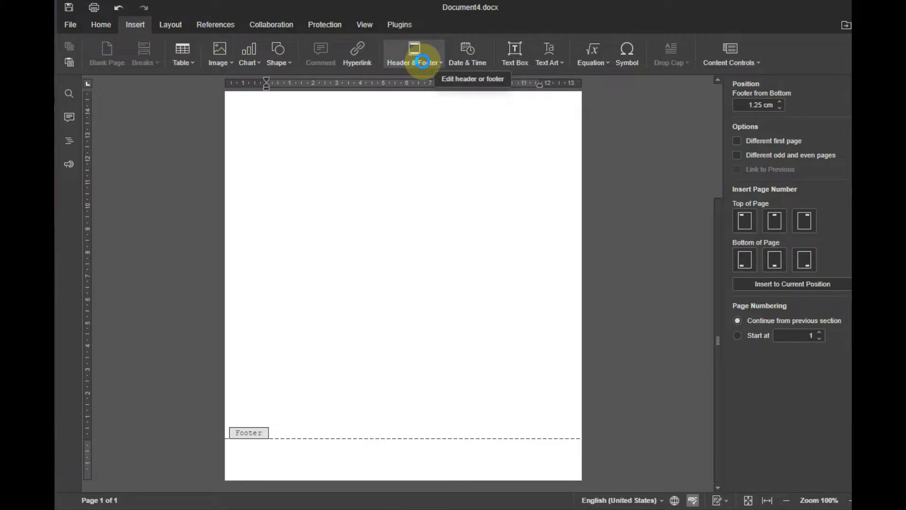
left_click(429, 63)
mouse_move(447, 119)
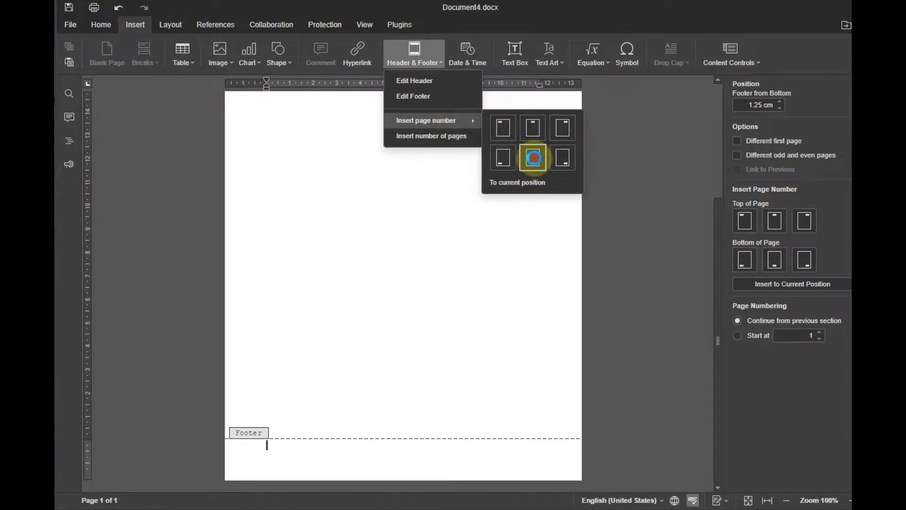
left_click(533, 157)
- Delete the empty line beneath the footer's page number and return to the document body
left_click(425, 455)
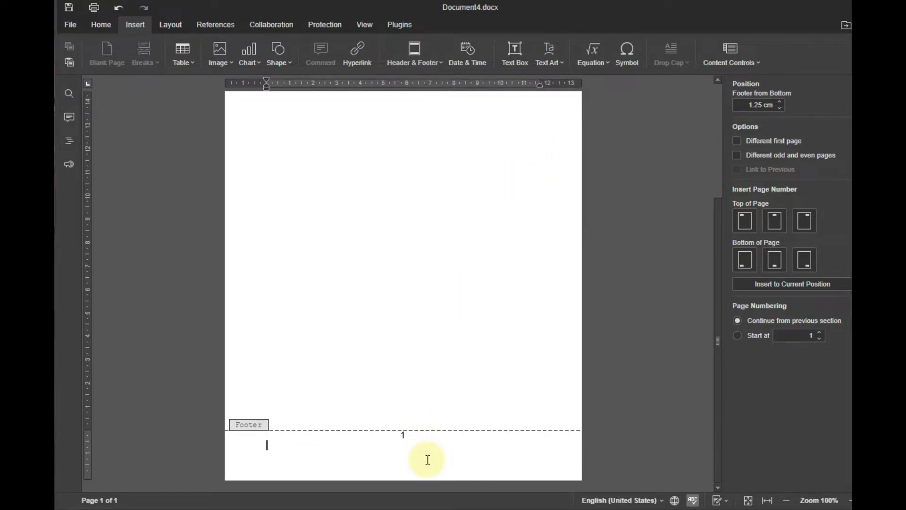
key("BackSpace")
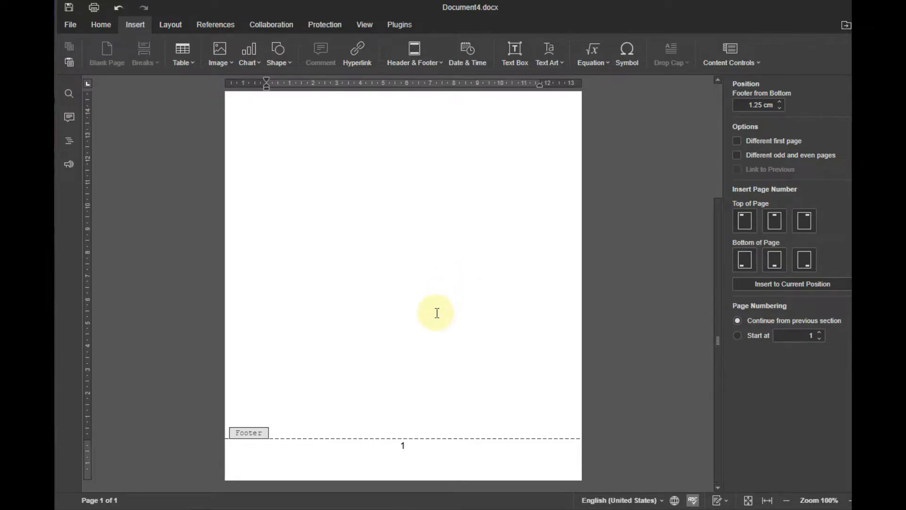
left_click_drag(429, 458, 377, 445)
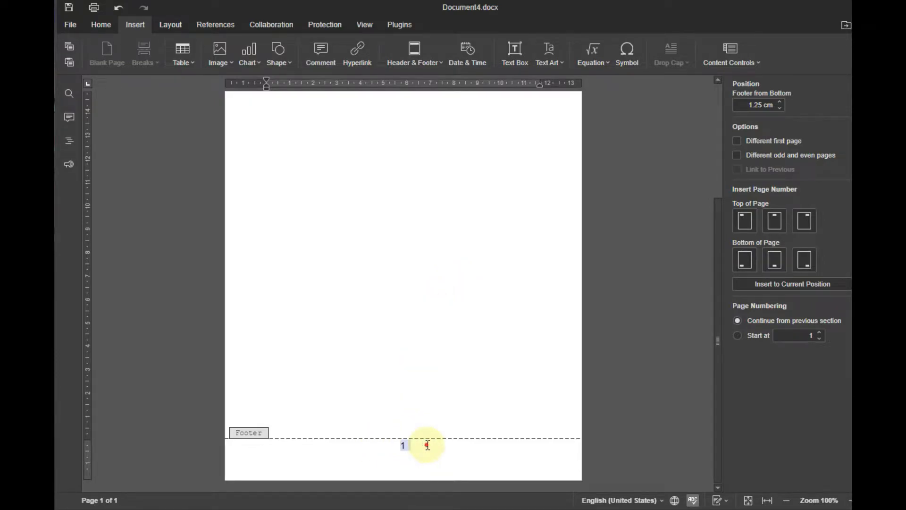
left_click(462, 455)
left_click(426, 365)
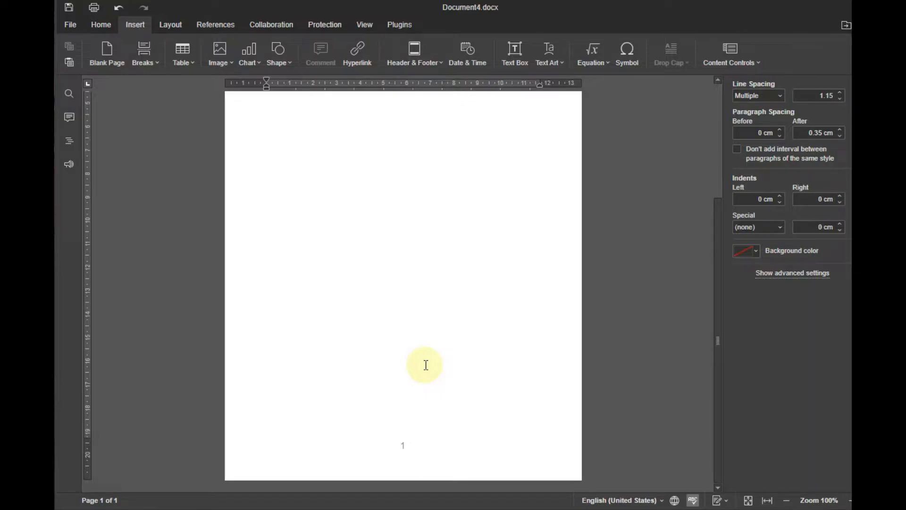
- Review the whole page from top to bottom, including the centred page number in its footer
scroll(426, 365, "up", 3)
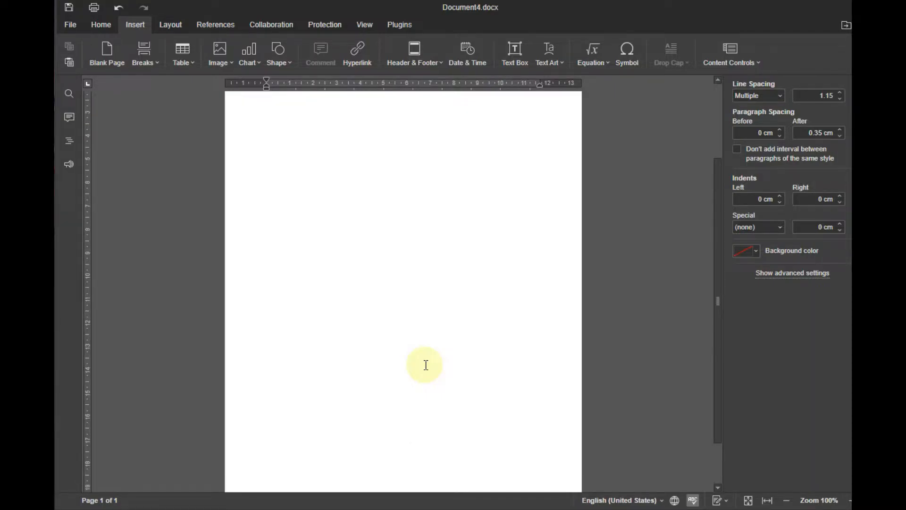
scroll(425, 365, "down", 3)
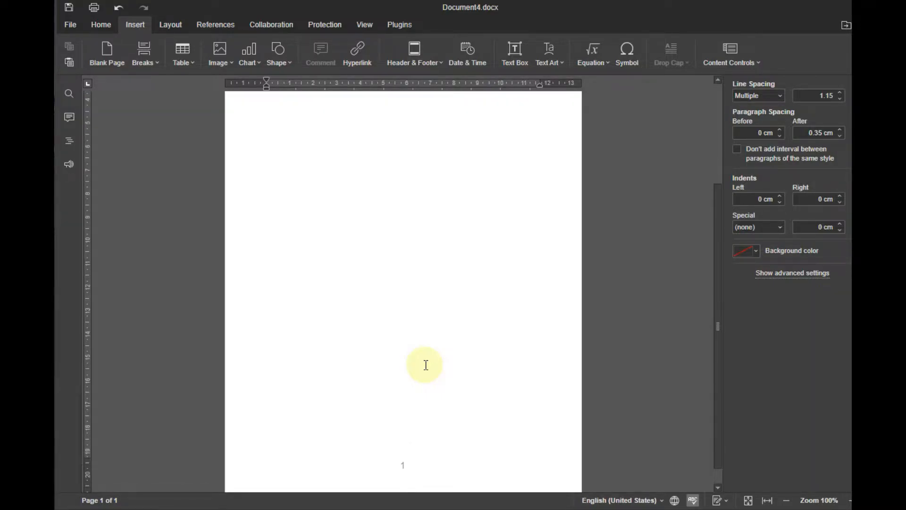
scroll(425, 365, "down", 1)
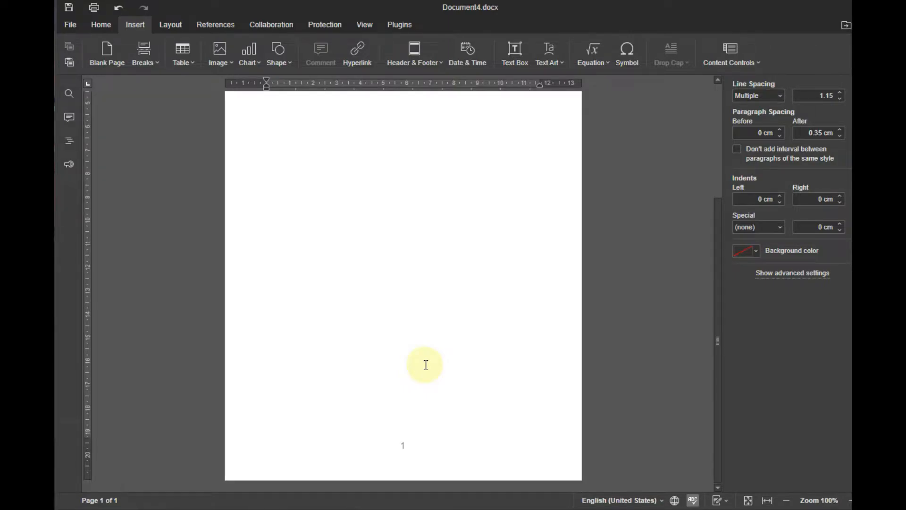
scroll(426, 365, "up", 5)
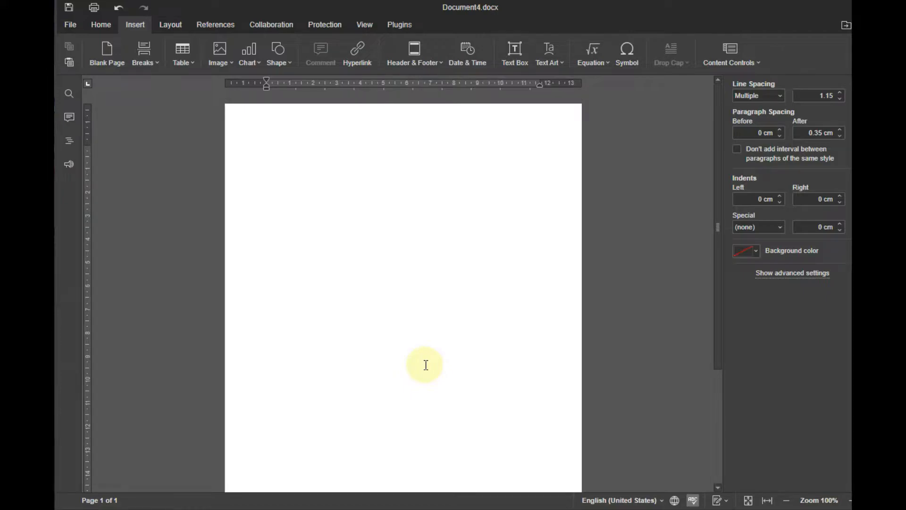
scroll(425, 365, "down", 4)
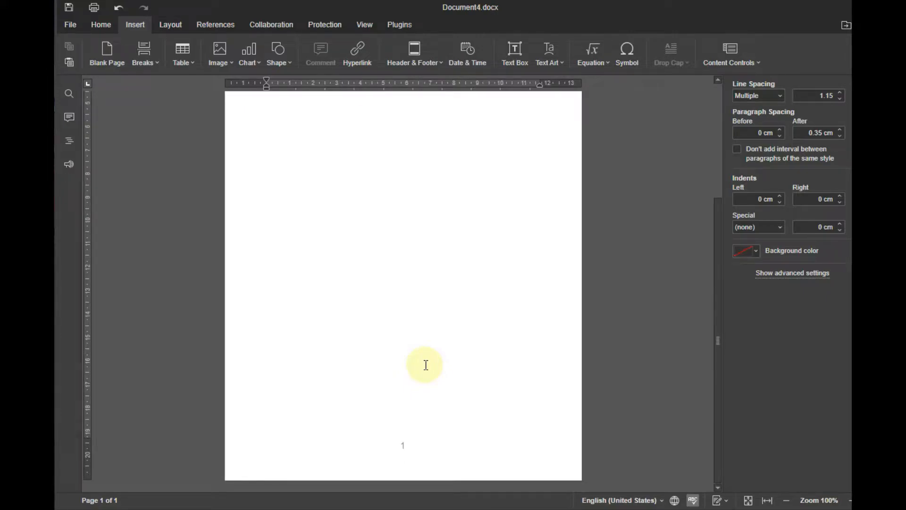
scroll(425, 365, "up", 5)
scroll(425, 365, "down", 4)
scroll(423, 358, "up", 5)
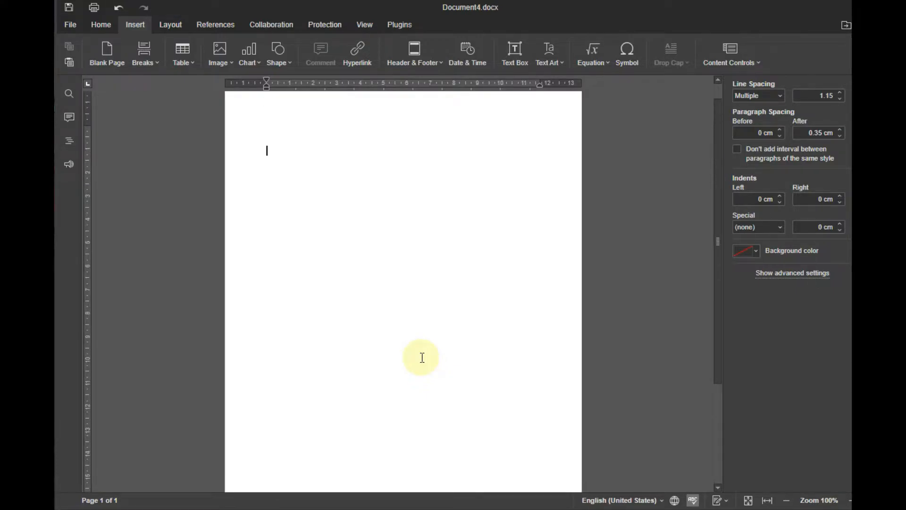
- Insert a page break to add a second page to the document
key("ctrl+Return")
scroll(422, 357, "down", 8)
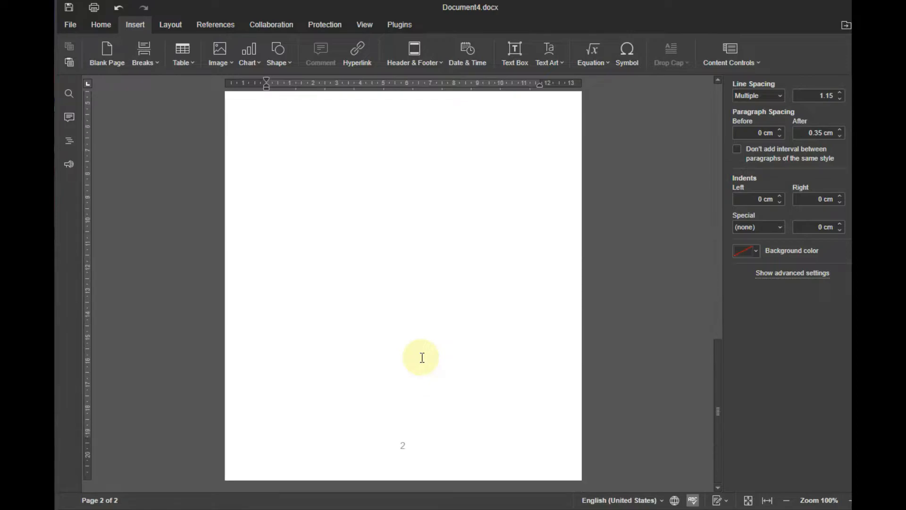
- Inspect the text formatting options for the second page's footer number, return to the body and check the first page
double_click(413, 447)
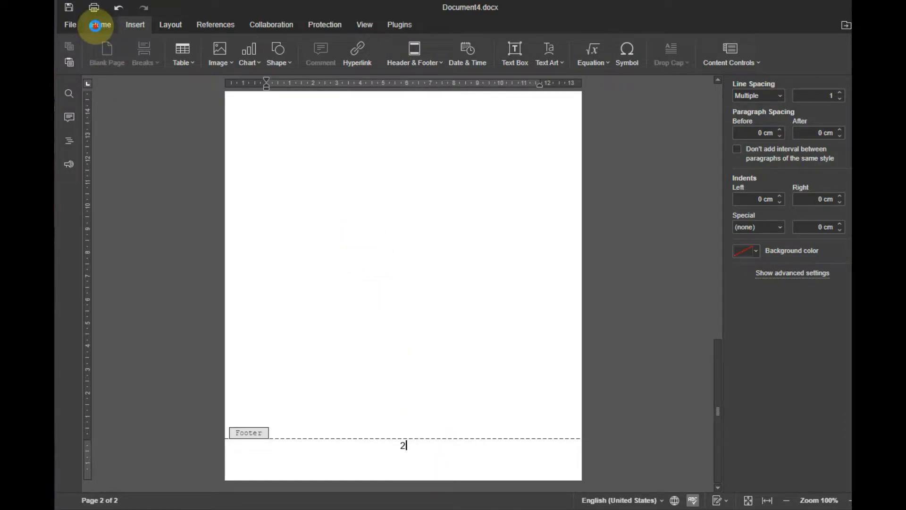
left_click(98, 24)
scroll(512, 300, "up", 5)
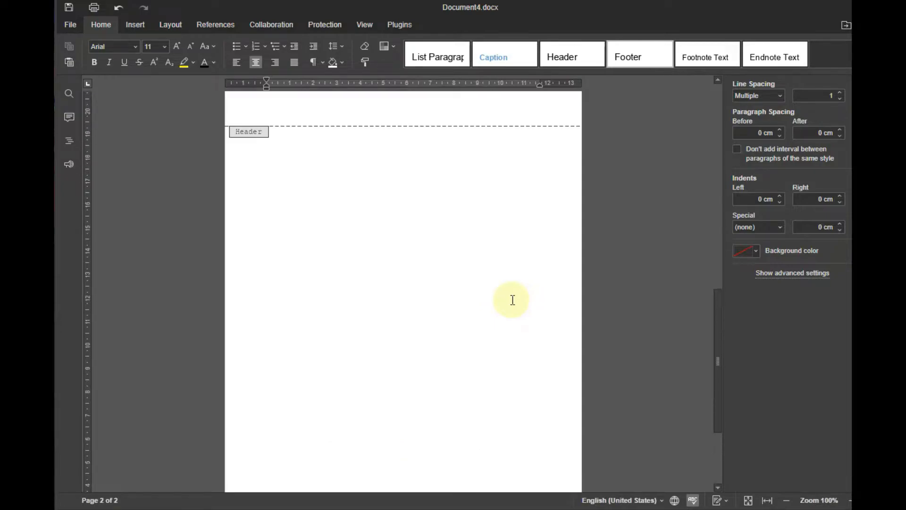
left_click(448, 326)
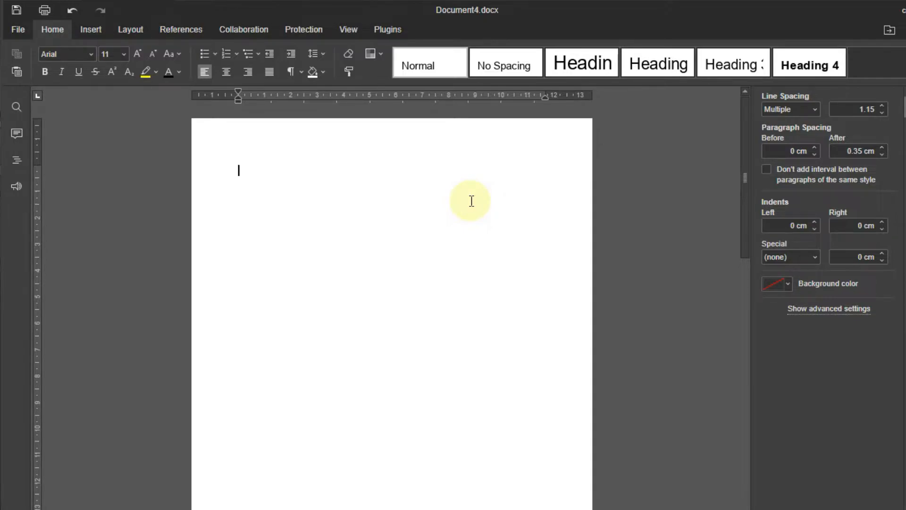
scroll(472, 200, "down", 5)
scroll(461, 253, "up", 2)
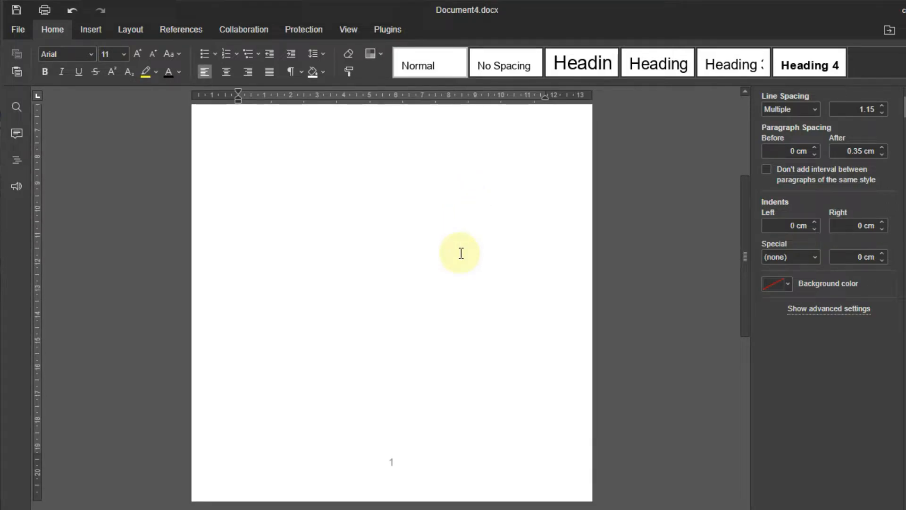
scroll(461, 253, "up", 6)
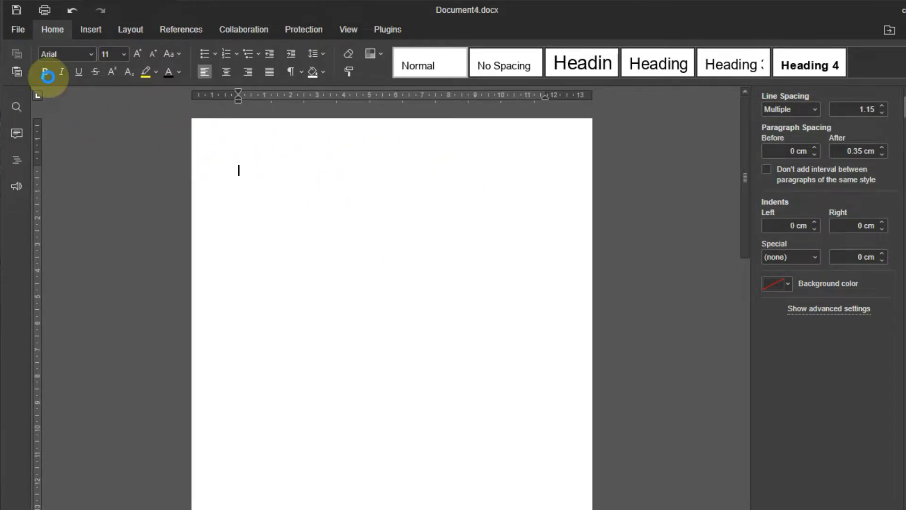
- Save a copy of the document as Portable Document / A (*.pdf) with the file name BookTutorial
left_click(17, 30)
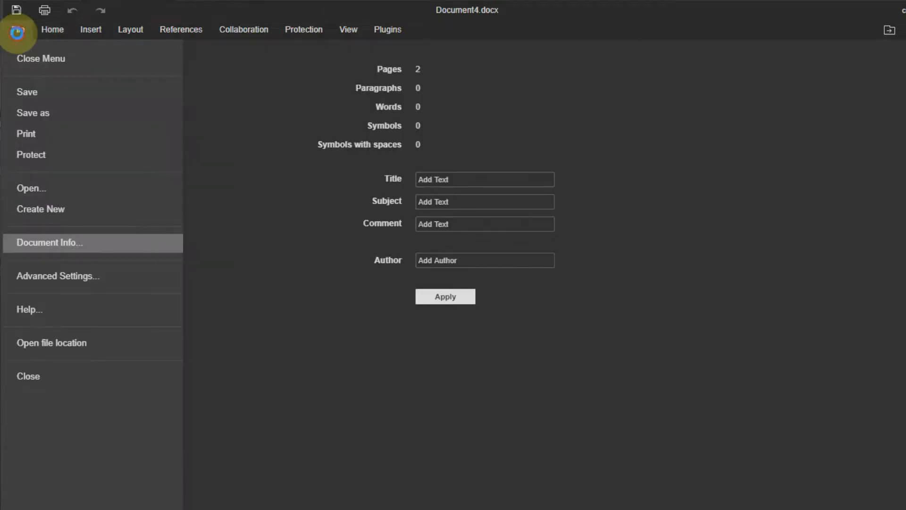
left_click(94, 110)
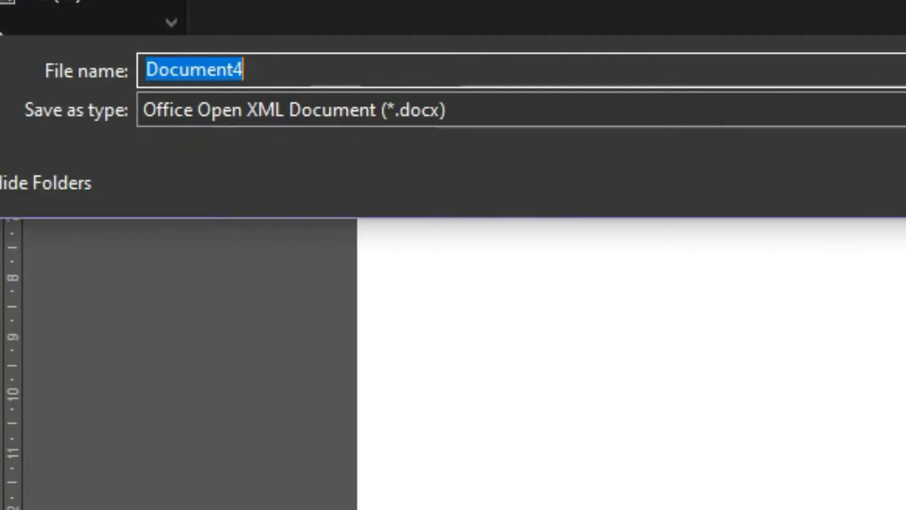
left_click(629, 106)
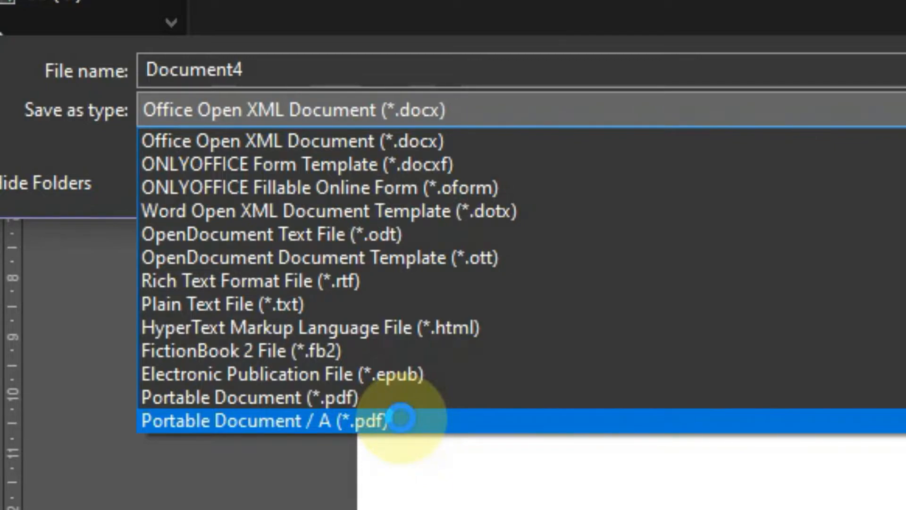
left_click(401, 418)
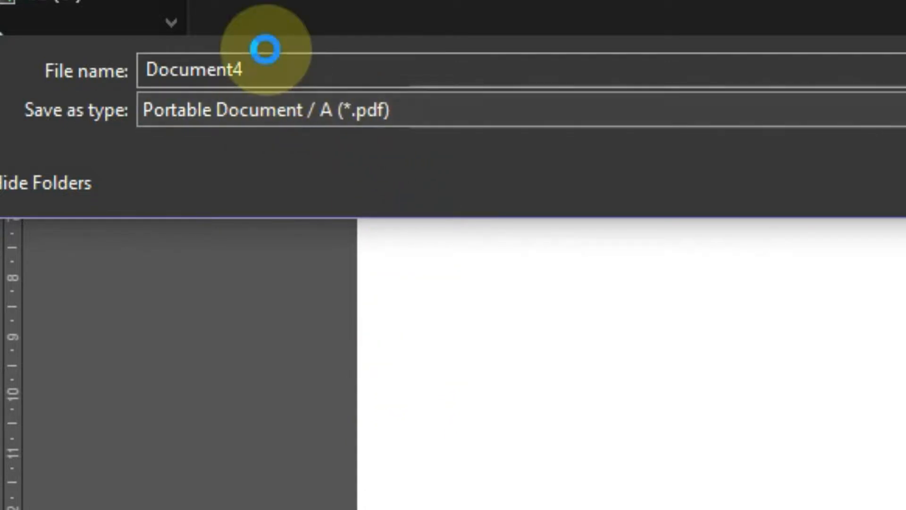
double_click(259, 67)
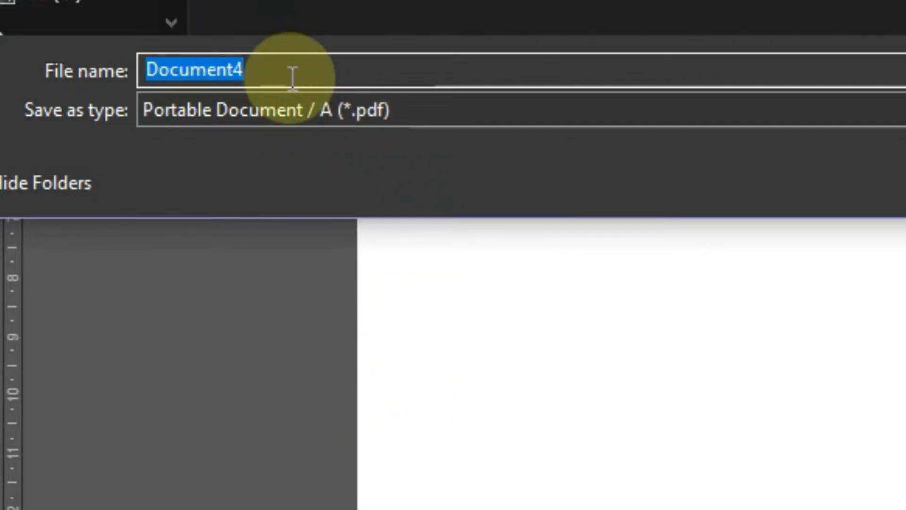
type("BookTutorial")
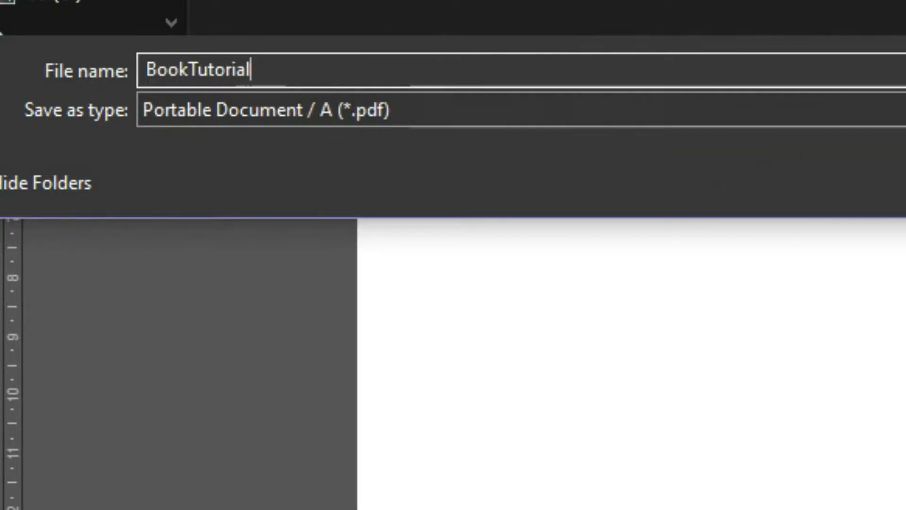
left_click(901, 183)
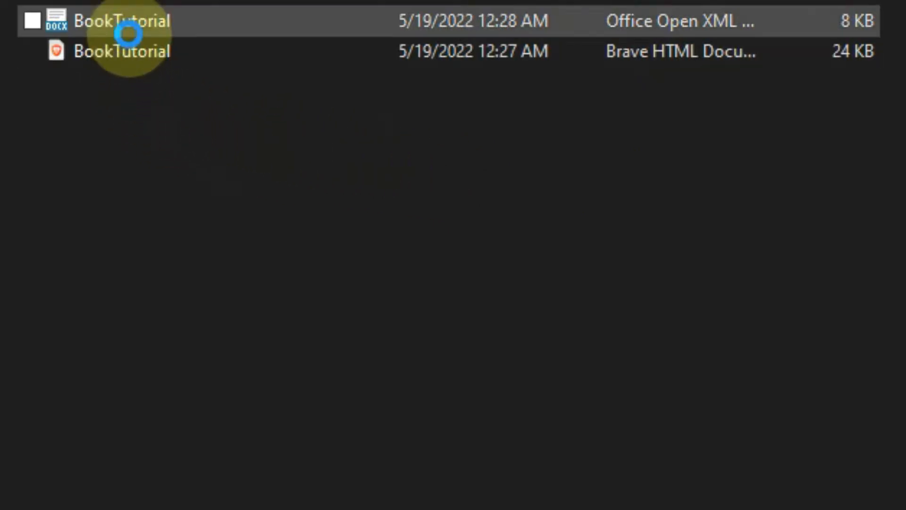
- Compare the saved BookTutorial DOCX and PDF files in the folder by their types and sizes
left_click(180, 48)
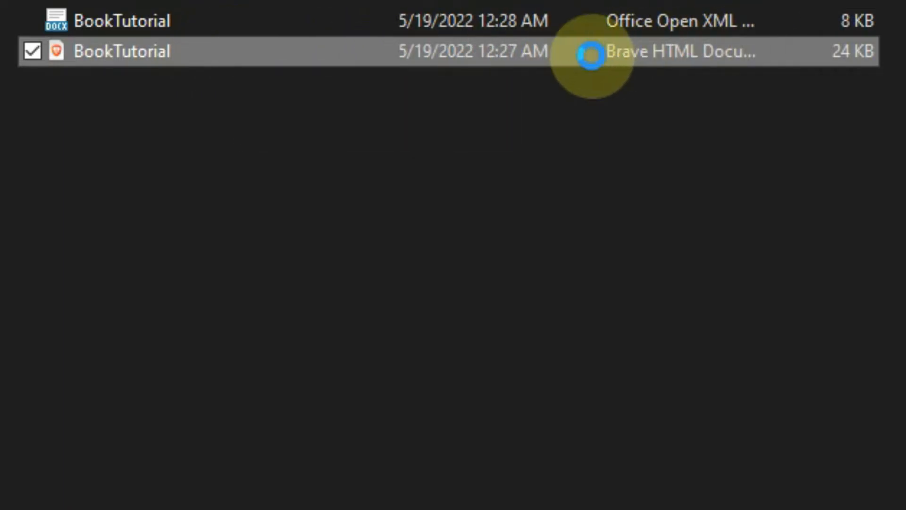
left_click(111, 100)
left_click(94, 55)
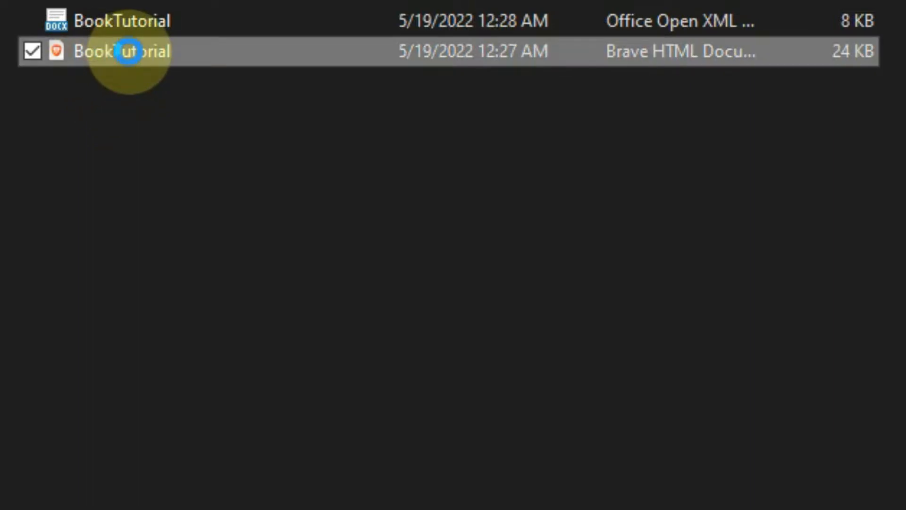
left_click(172, 19)
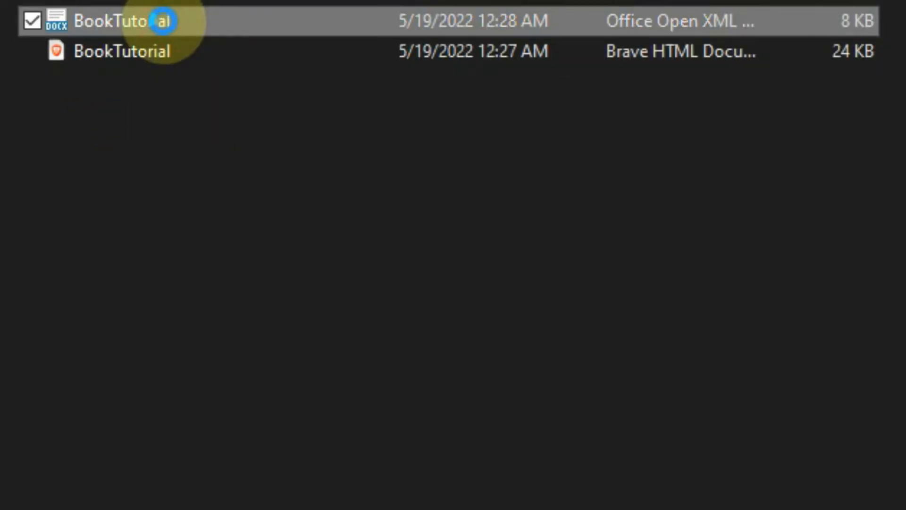
left_click(205, 52)
left_click(180, 18)
left_click(191, 45)
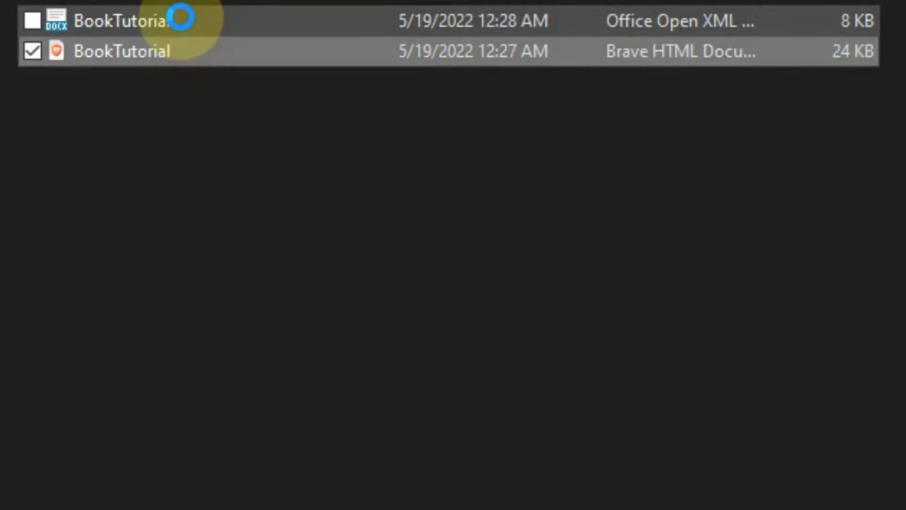
left_click(182, 17)
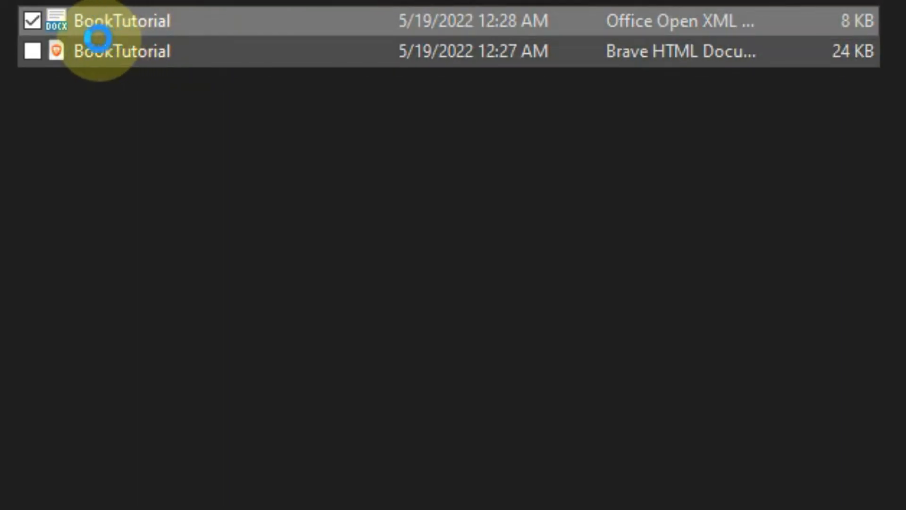
left_click(94, 44)
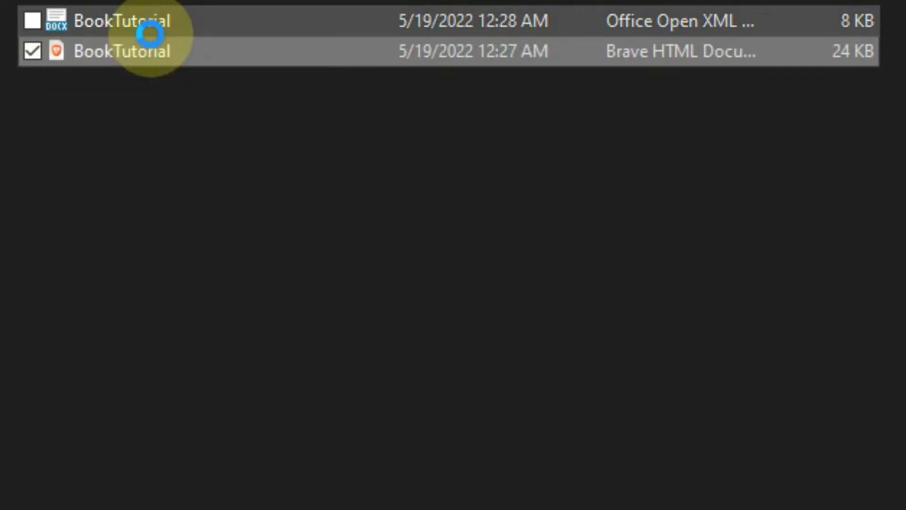
left_click(150, 26)
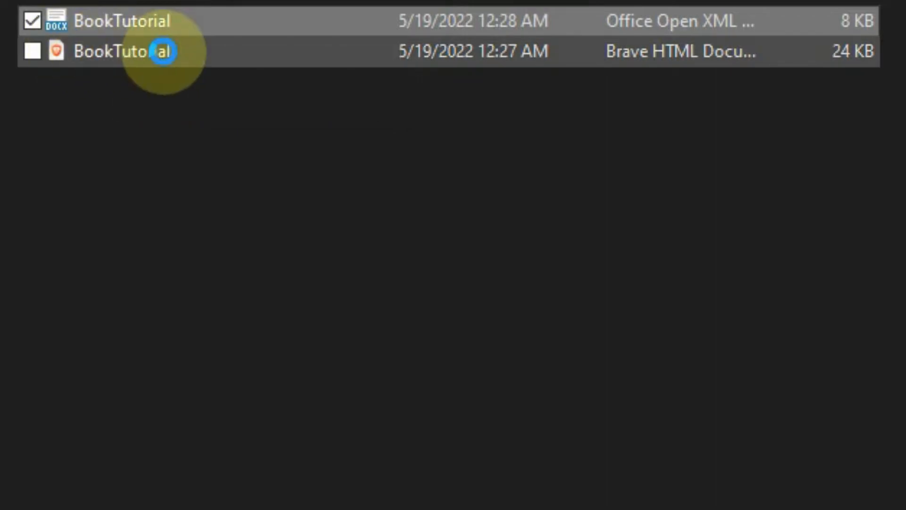
left_click(164, 51)
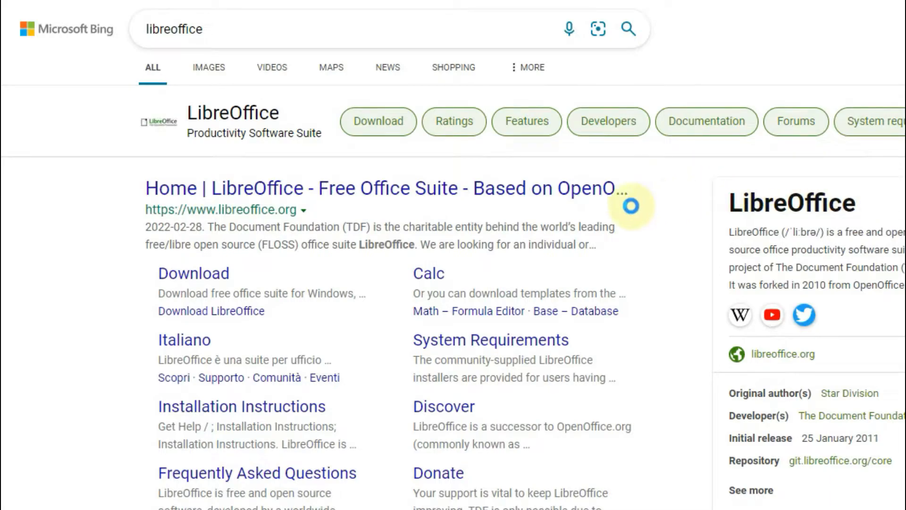
- Switch to the browser, open the official LibreOffice website from the search results and go to its Download LibreOffice page
left_click(278, 190)
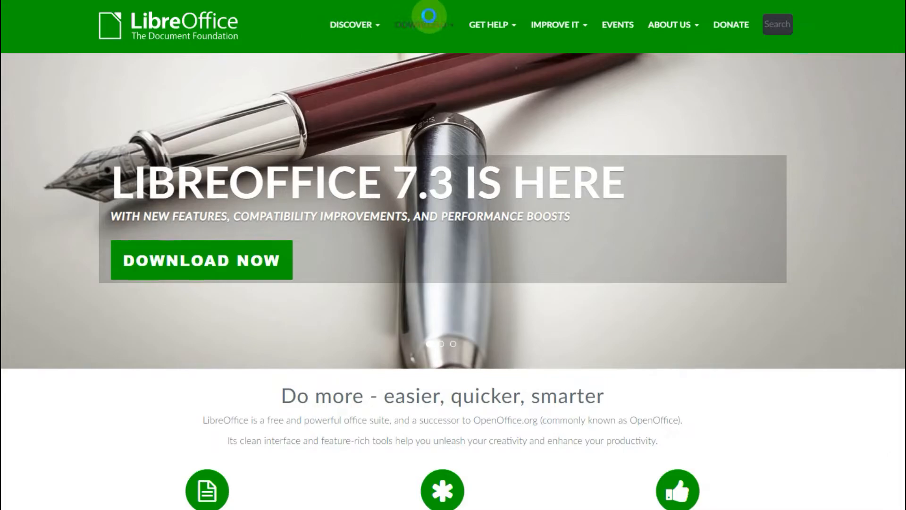
left_click(428, 16)
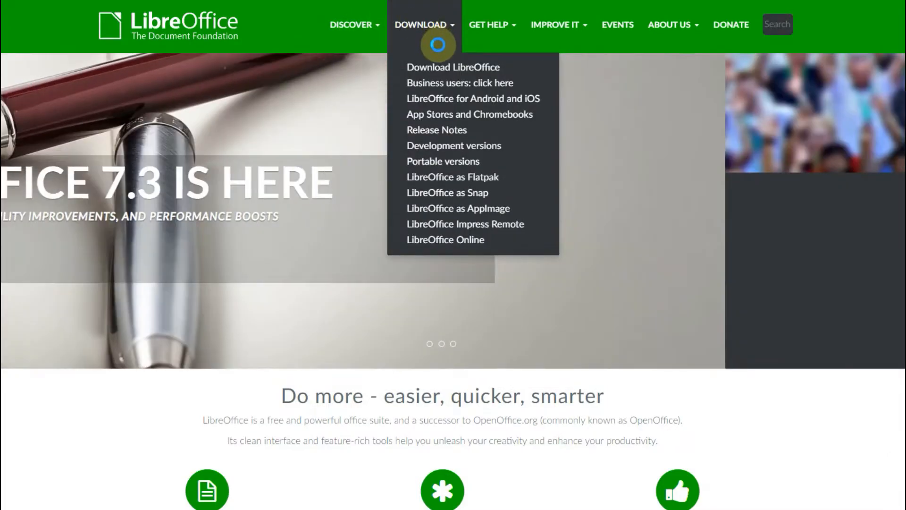
left_click(441, 66)
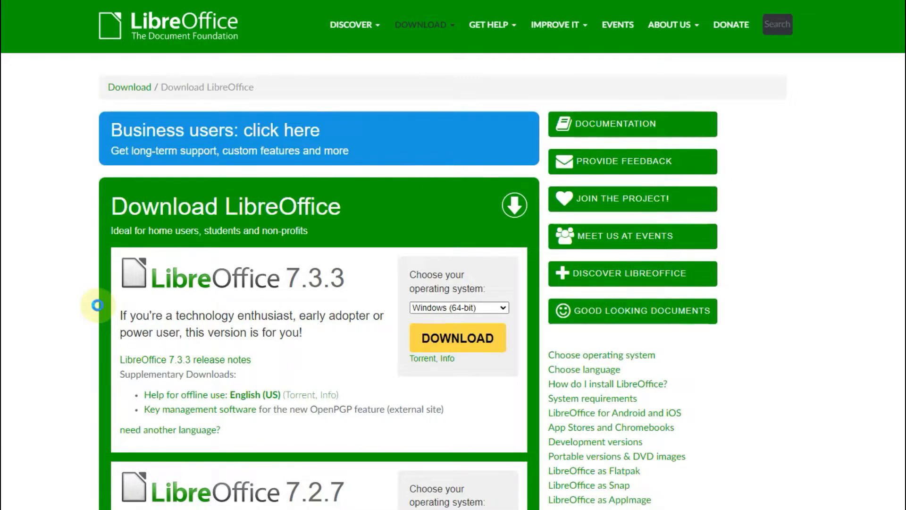
- Review the LibreOffice 7.3.3 and 7.2.7 downloads and inspect the operating system choices for version 7.2.7
scroll(96, 304, "down", 1)
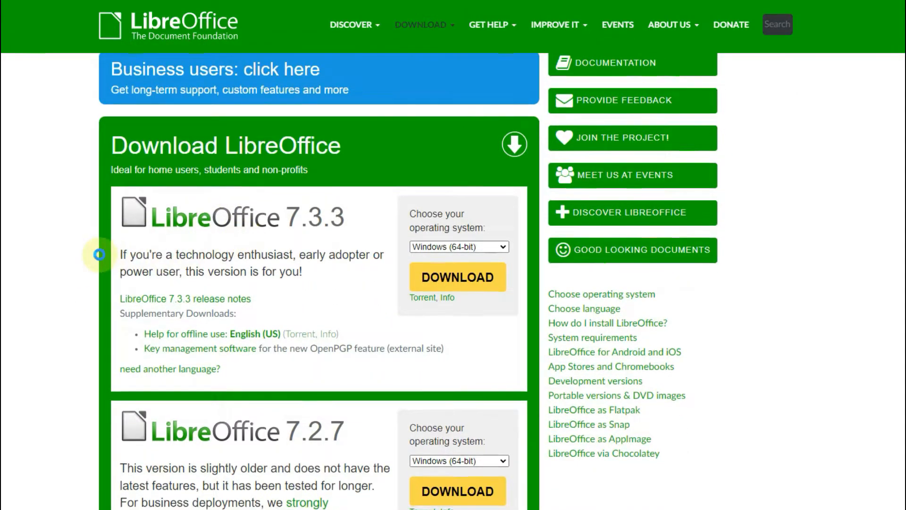
scroll(101, 255, "down", 2)
left_click_drag(148, 349, 369, 364)
left_click(369, 364)
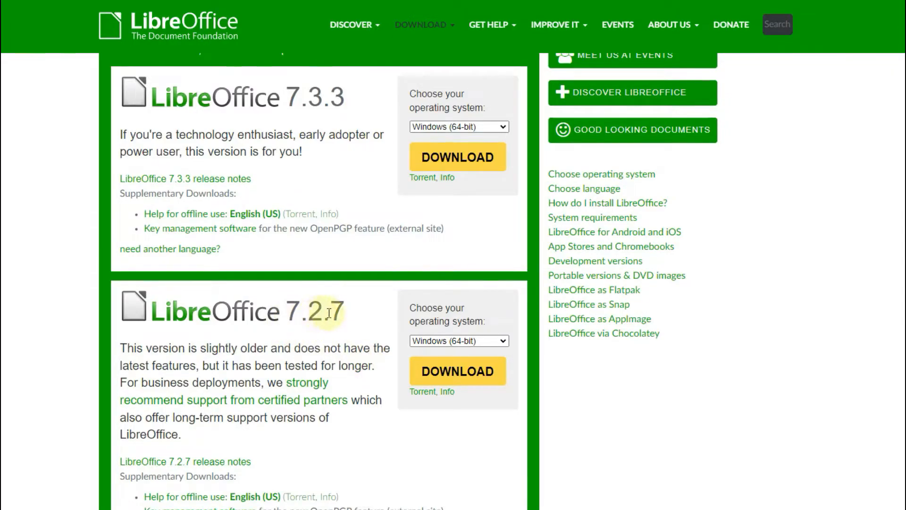
left_click(457, 342)
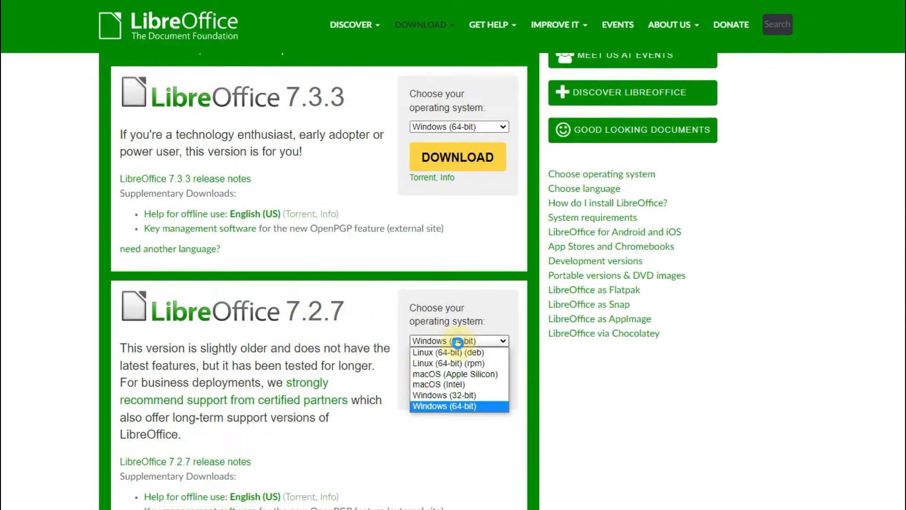
left_click(466, 340)
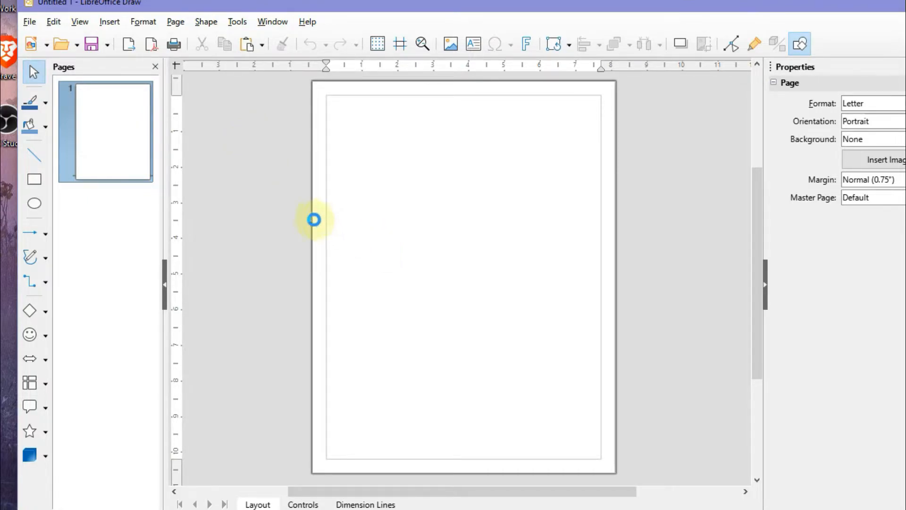
- Switch to LibreOffice Draw and open the BookTutorial PDF from the tutorial folder
key("ctrl+o")
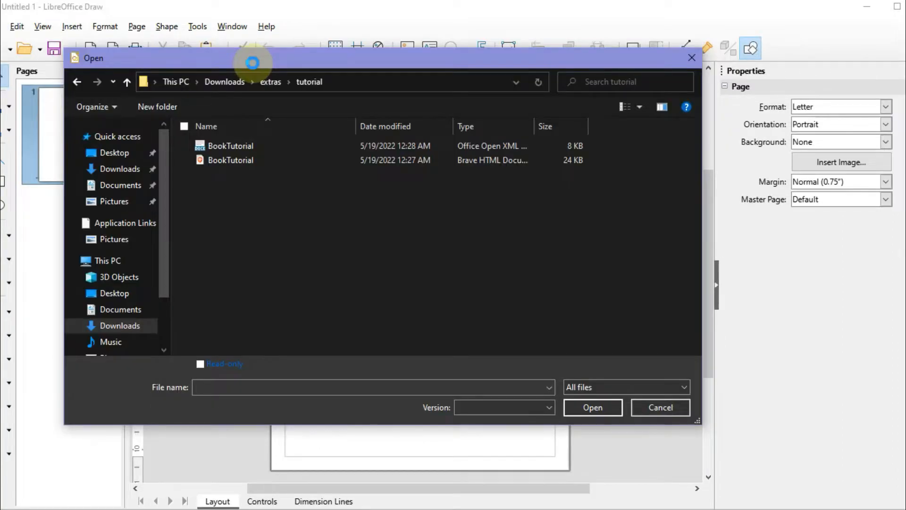
left_click(269, 157)
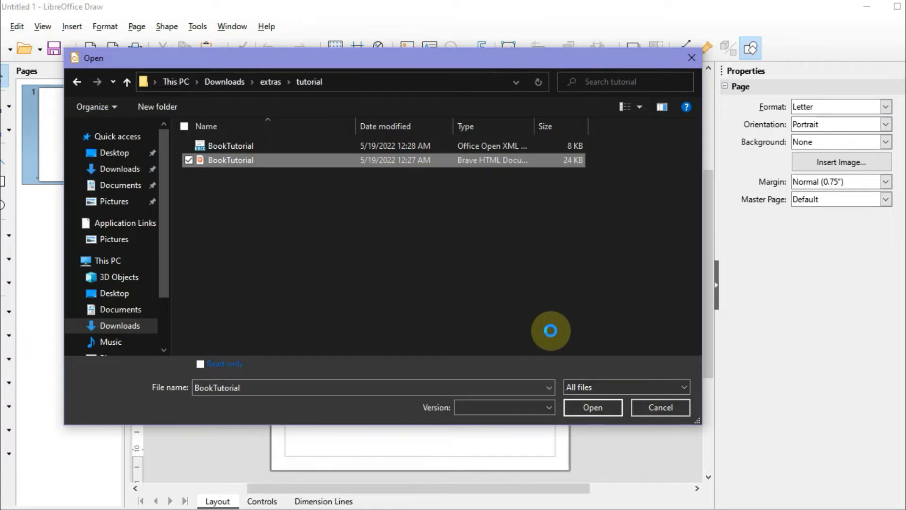
left_click(593, 407)
- Check both pages of the imported PDF for their layout and page numbers, ending on page 1
left_click(75, 263)
left_click(73, 168)
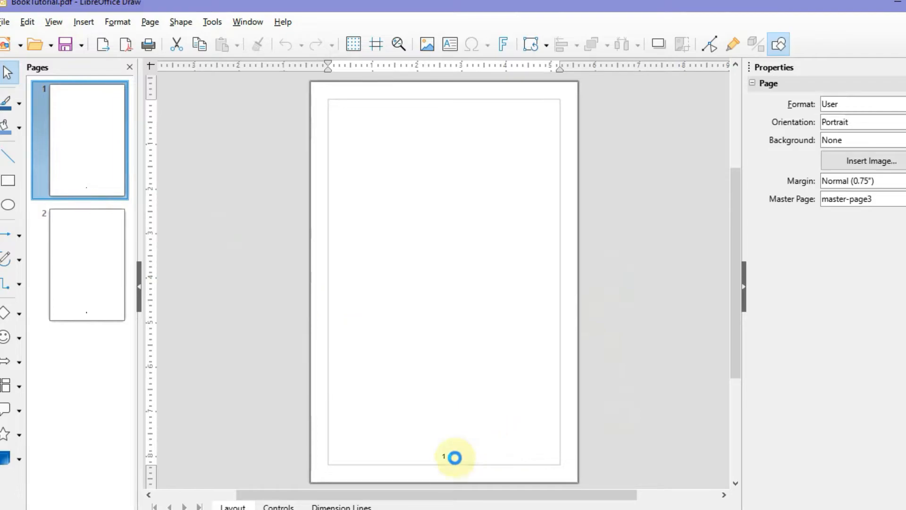
left_click(113, 275)
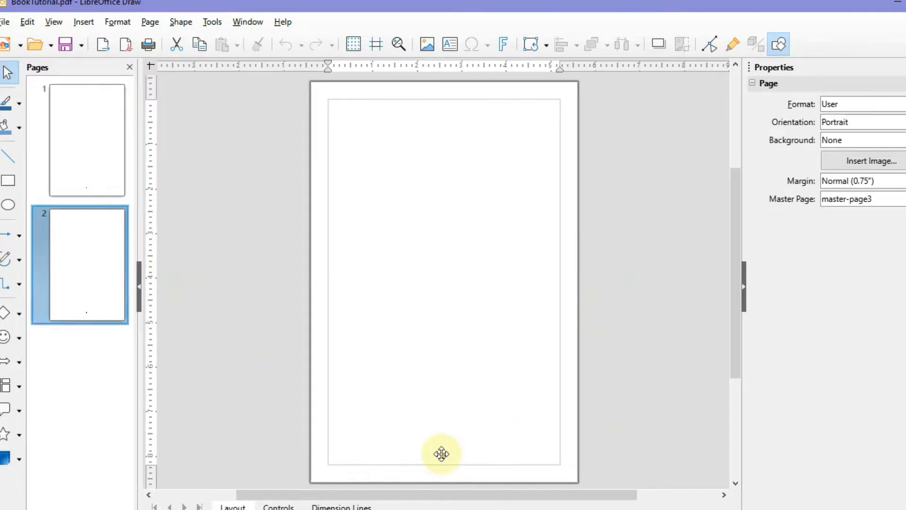
left_click(113, 161)
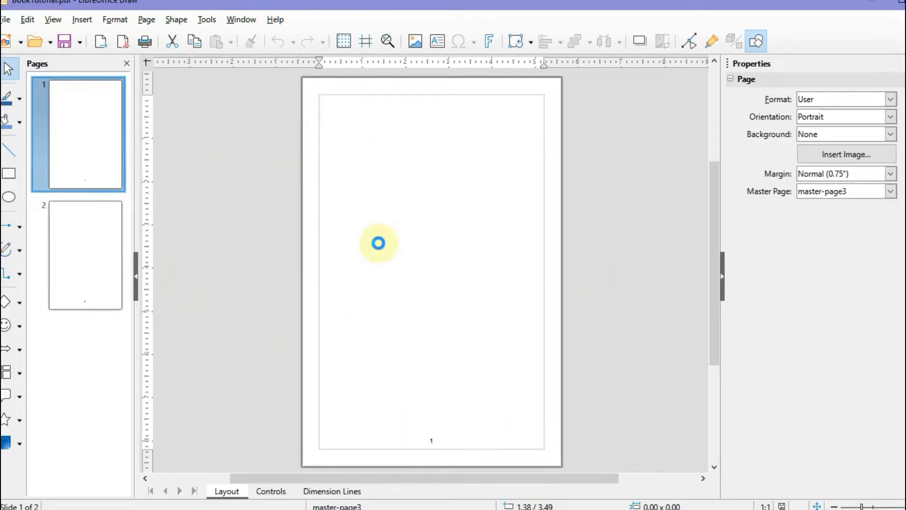
left_click(93, 225)
left_click(93, 146)
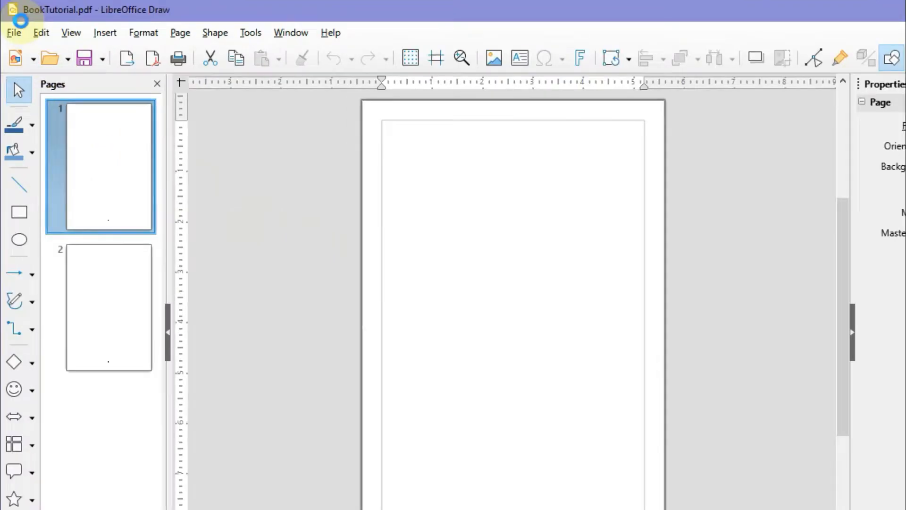
- Open the document's properties and enable embedding fonts in the document
left_click(6, 17)
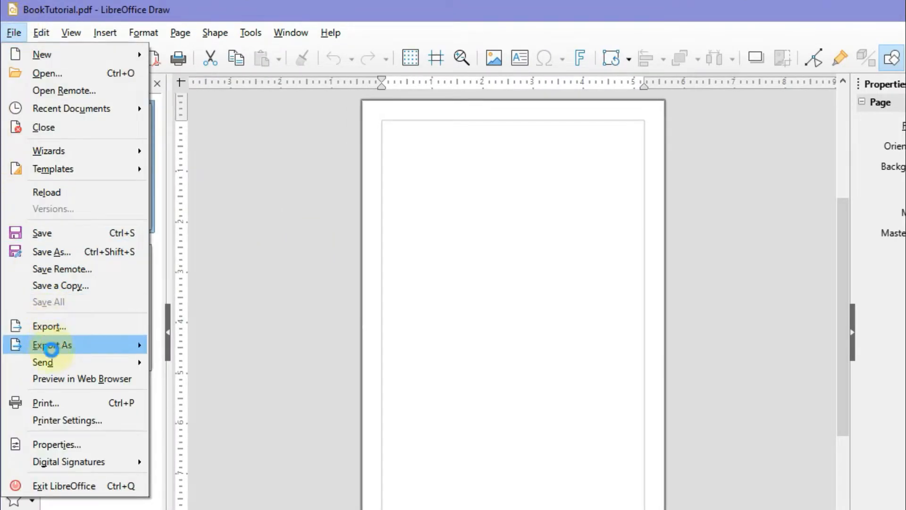
left_click(77, 445)
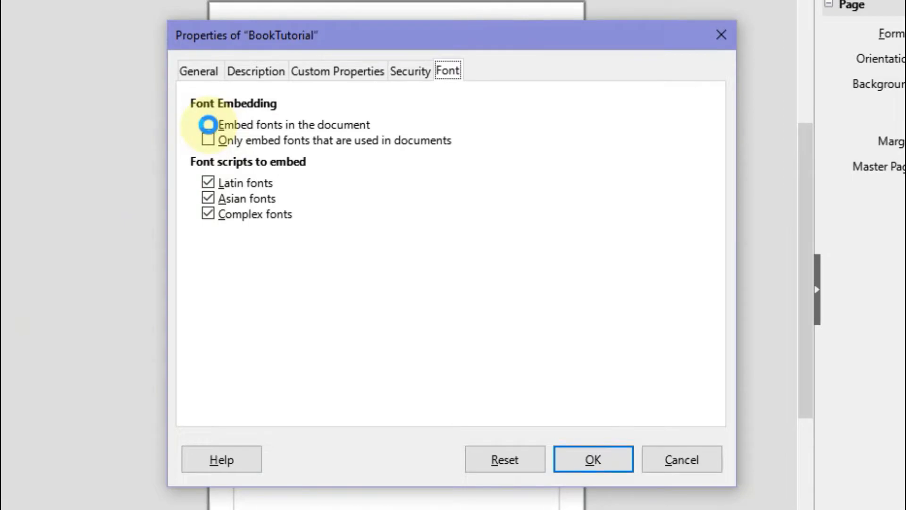
left_click(208, 125)
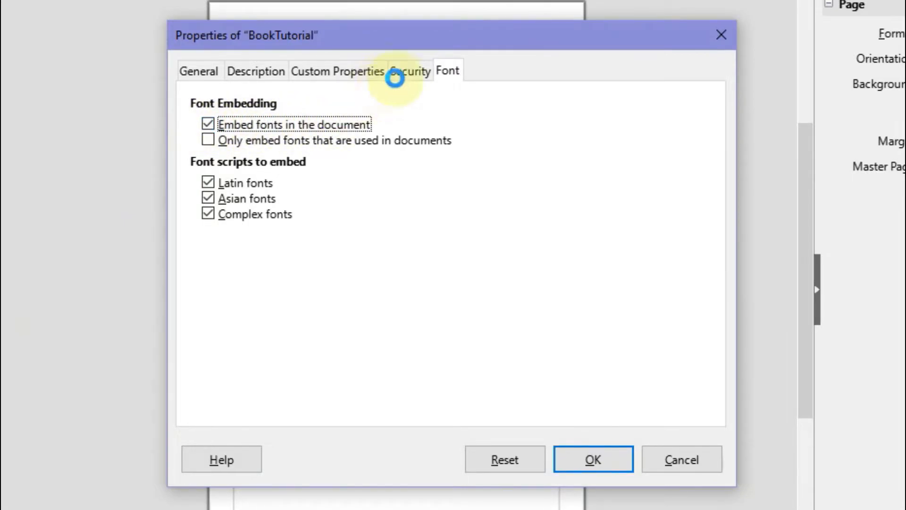
- Inspect the Security, Custom Properties, Description and General settings in the document's properties
left_click(406, 71)
left_click(354, 72)
left_click(283, 71)
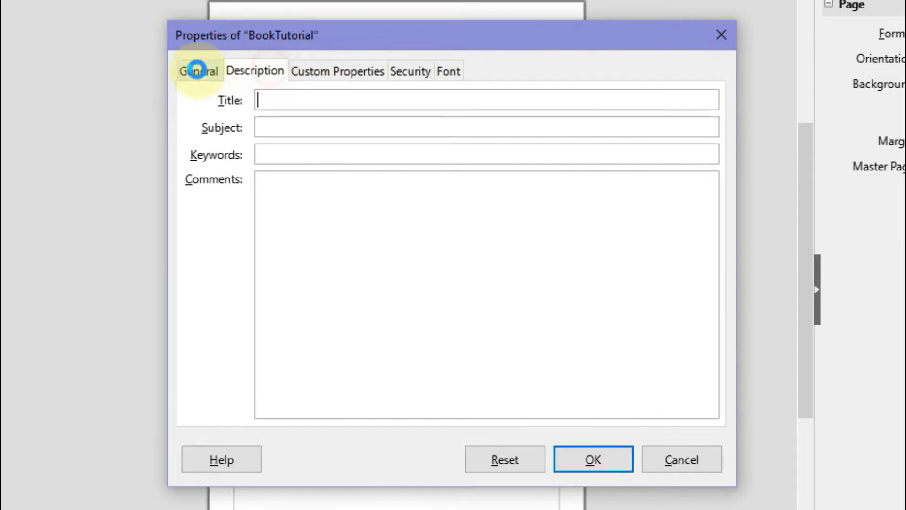
left_click(196, 71)
- Return to the font properties, make sure embedding fonts in the document is enabled, and apply the properties
left_click(438, 70)
left_click(211, 119)
left_click(258, 119)
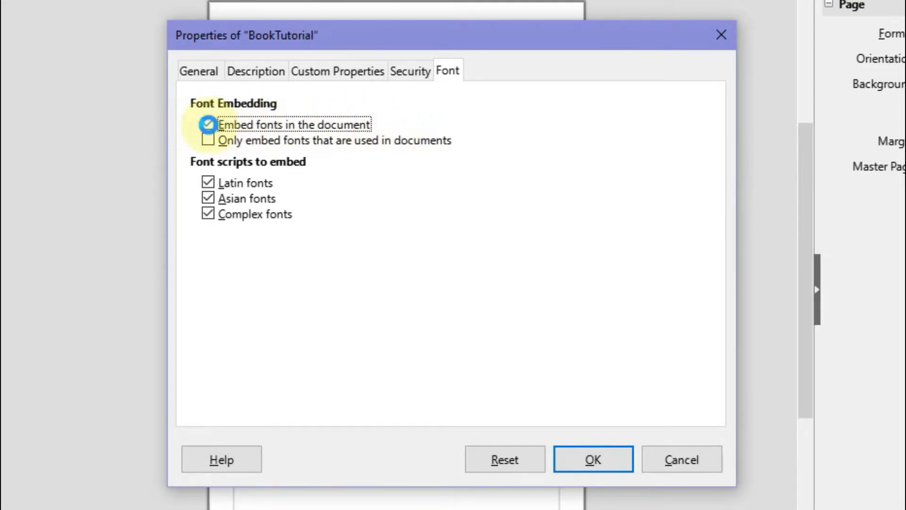
left_click(601, 458)
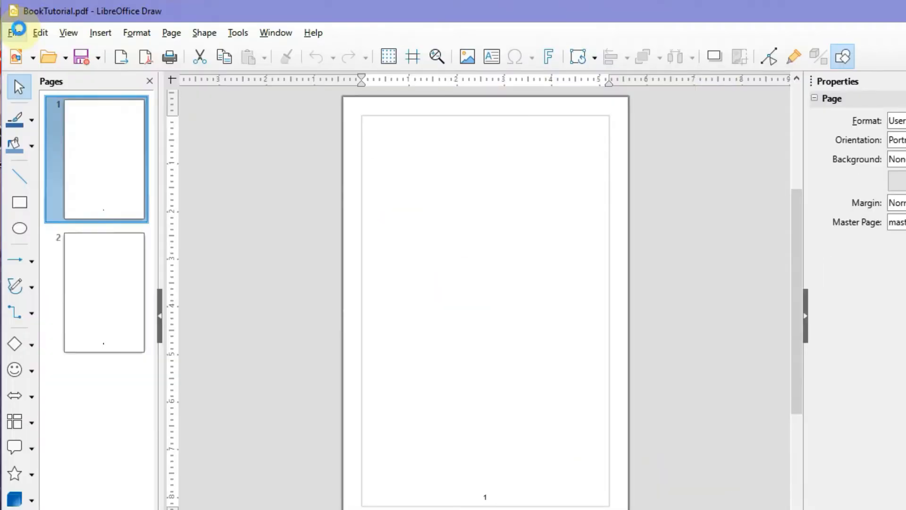
- Set up a PDF export of all pages with 300 DPI image resolution and PDF/A-1b as the archive version
left_click(17, 32)
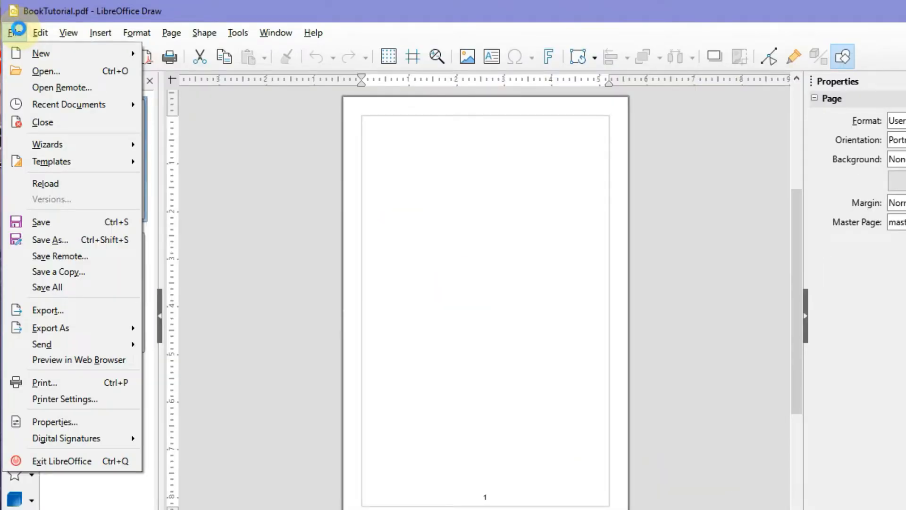
mouse_move(121, 327)
mouse_move(85, 335)
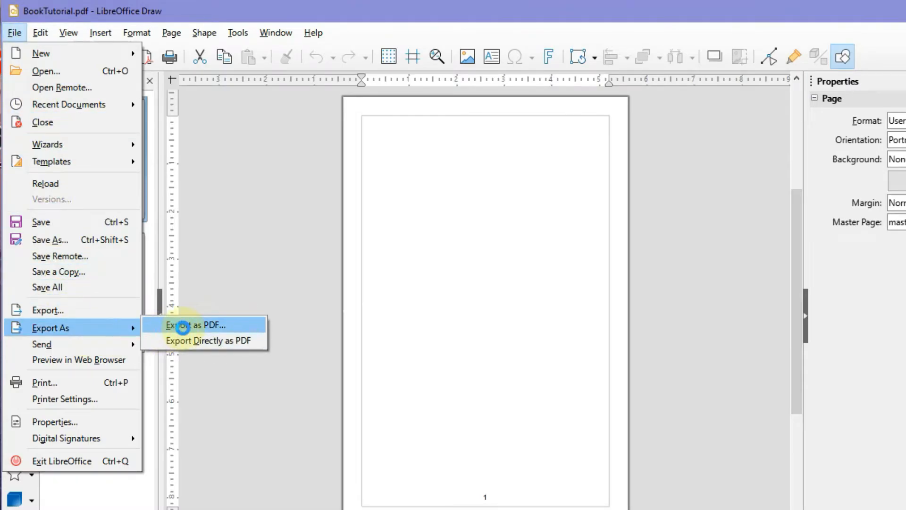
left_click(183, 327)
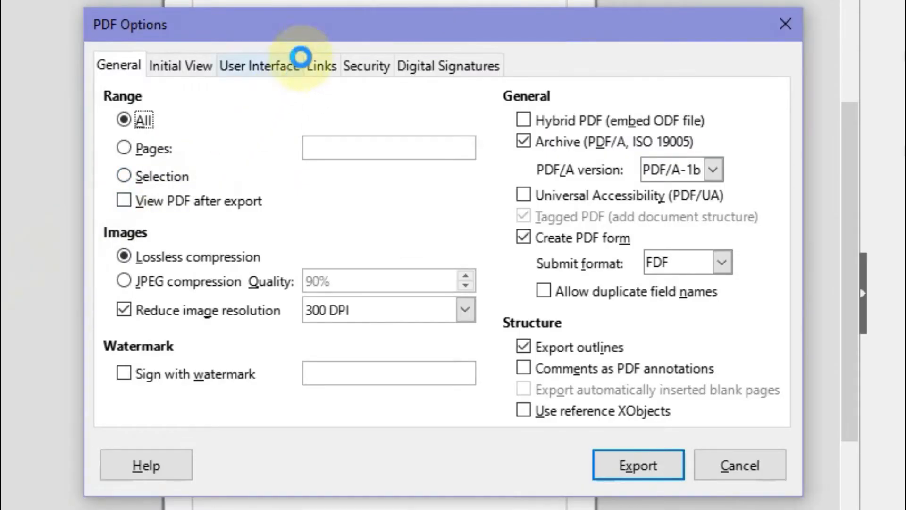
left_click_drag(277, 23, 250, 20)
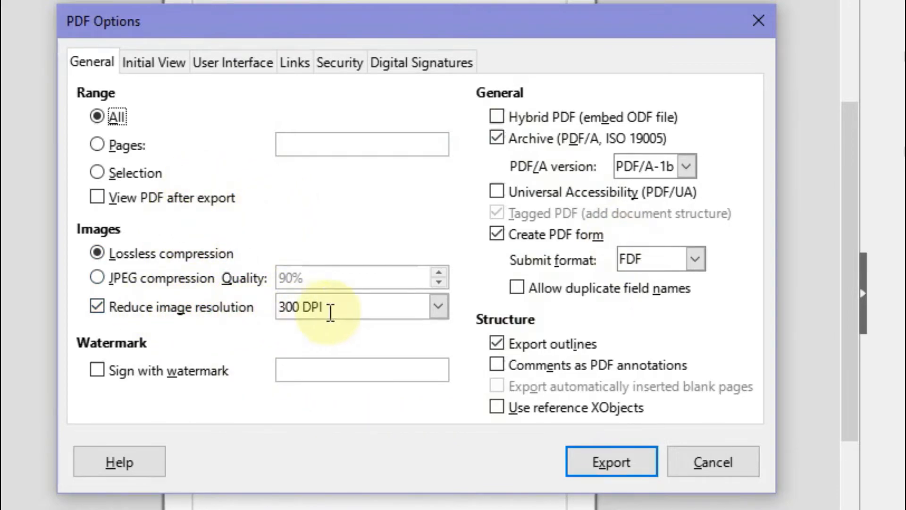
left_click(440, 306)
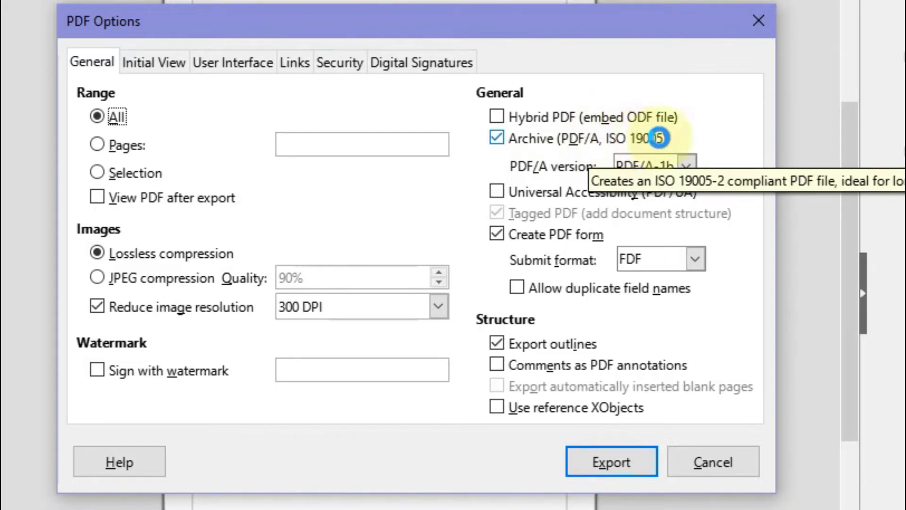
left_click(686, 168)
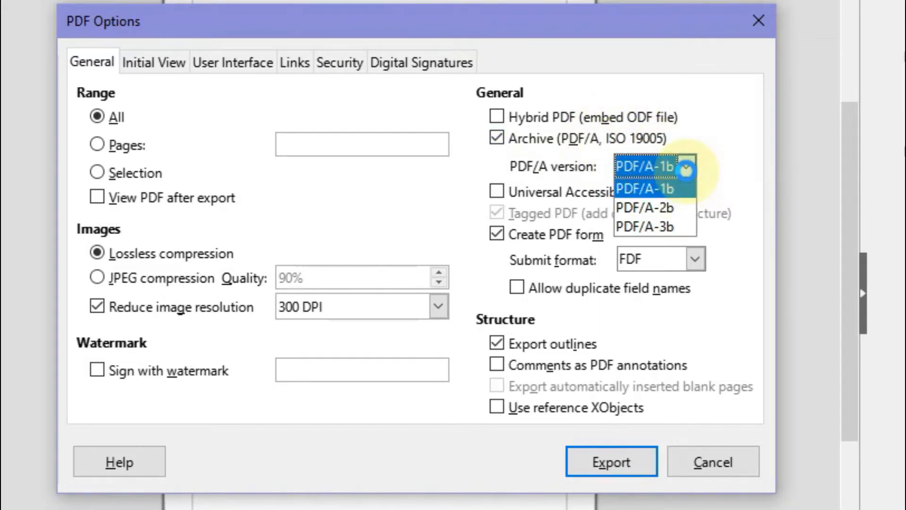
left_click(676, 189)
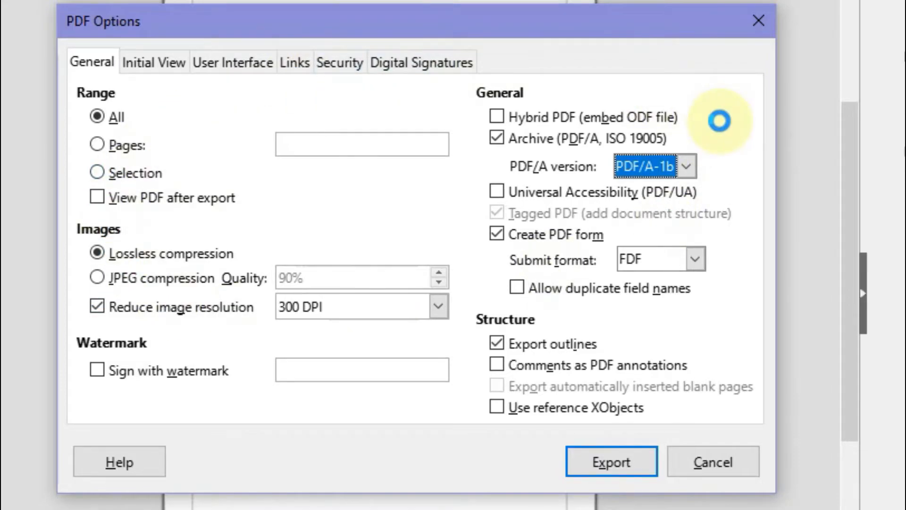
- Inspect the Initial View, User Interface, Links, Security and Digital Signatures settings of the PDF export
left_click(156, 62)
left_click(241, 53)
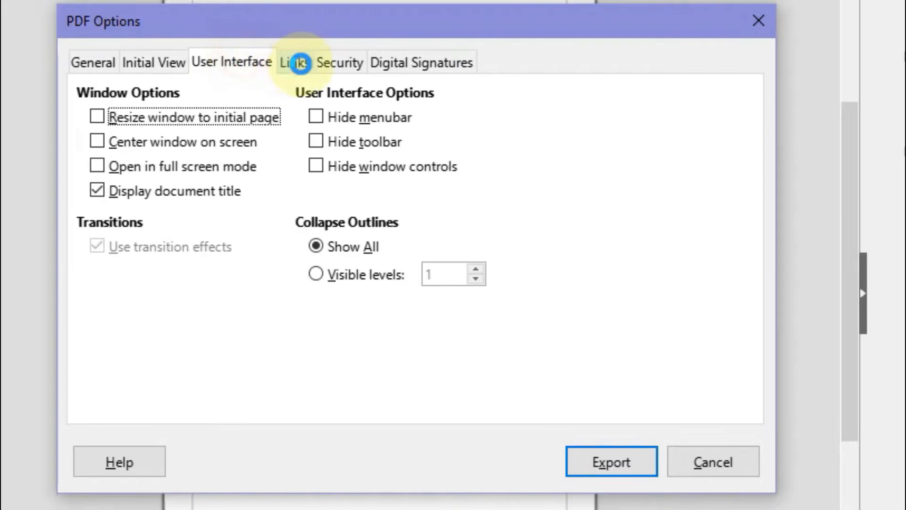
left_click(314, 66)
left_click(298, 66)
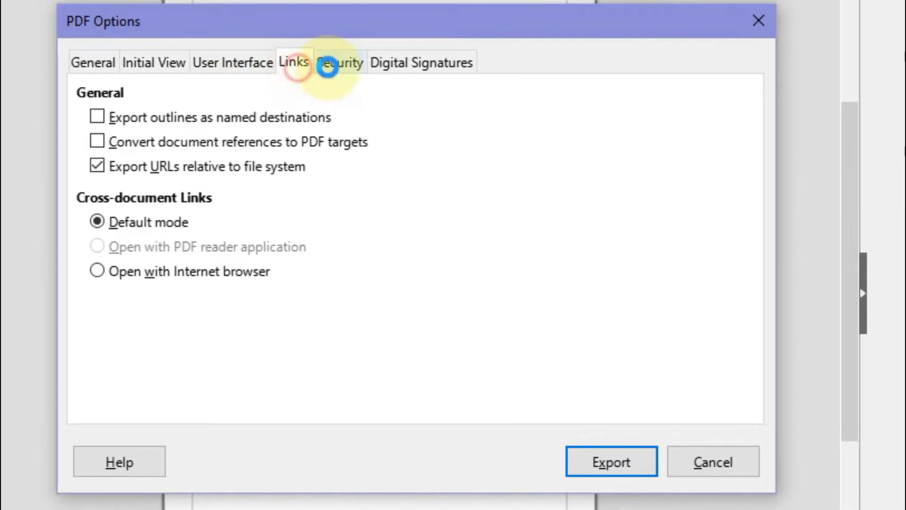
left_click(395, 63)
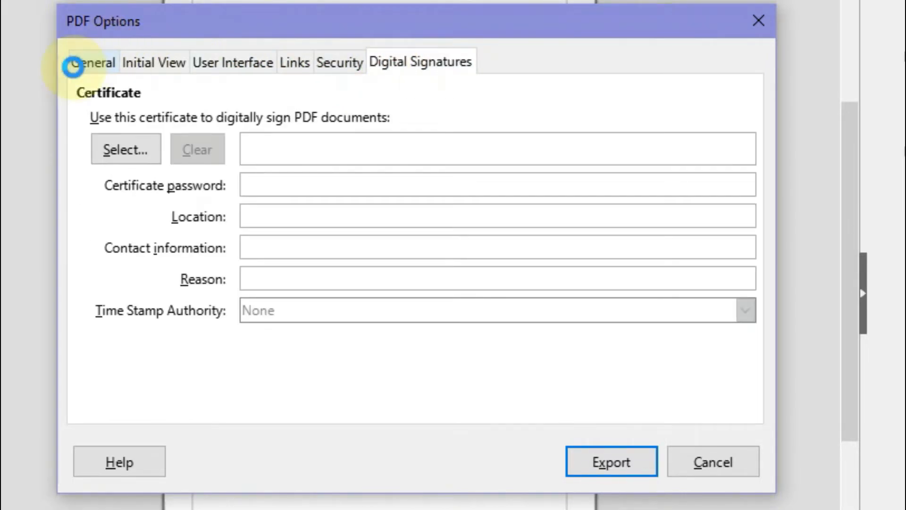
- Export the document as a PDF named BookTutorialFINAL in the tutorial folder with the chosen PDF options
left_click(74, 67)
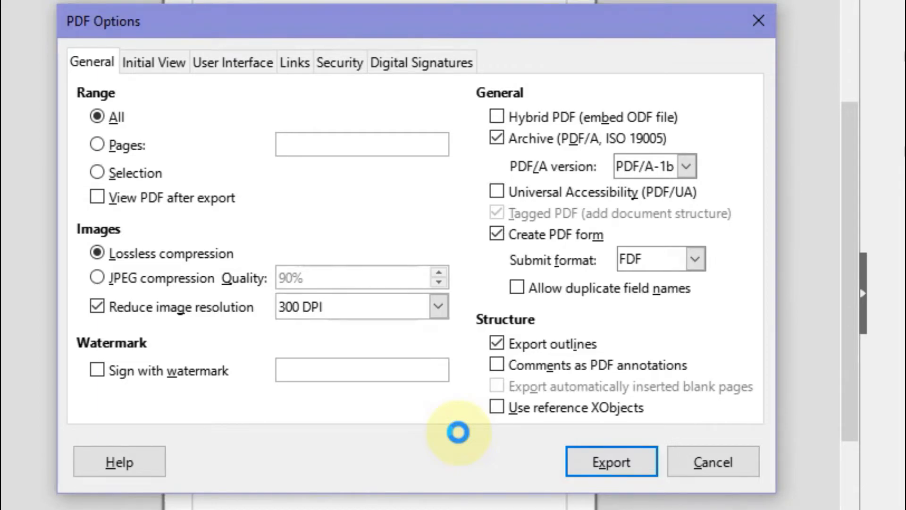
key("Return")
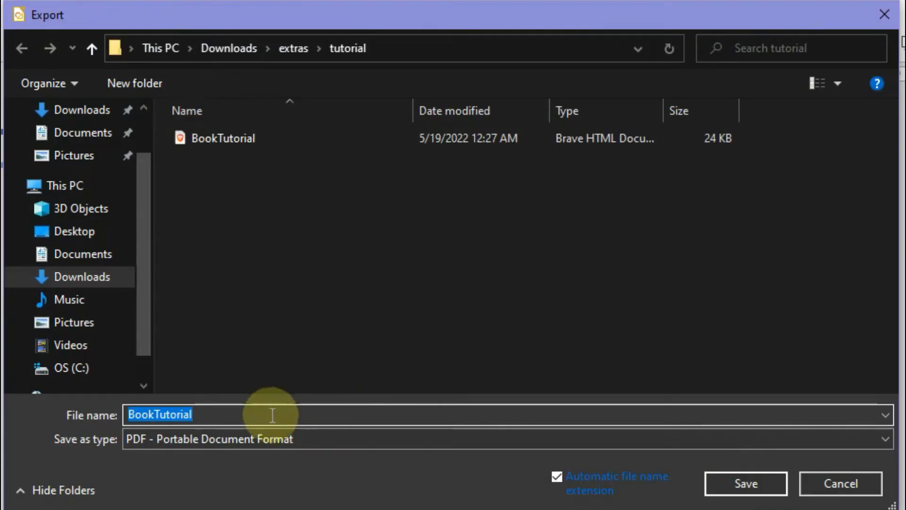
left_click(255, 413)
type("FINA")
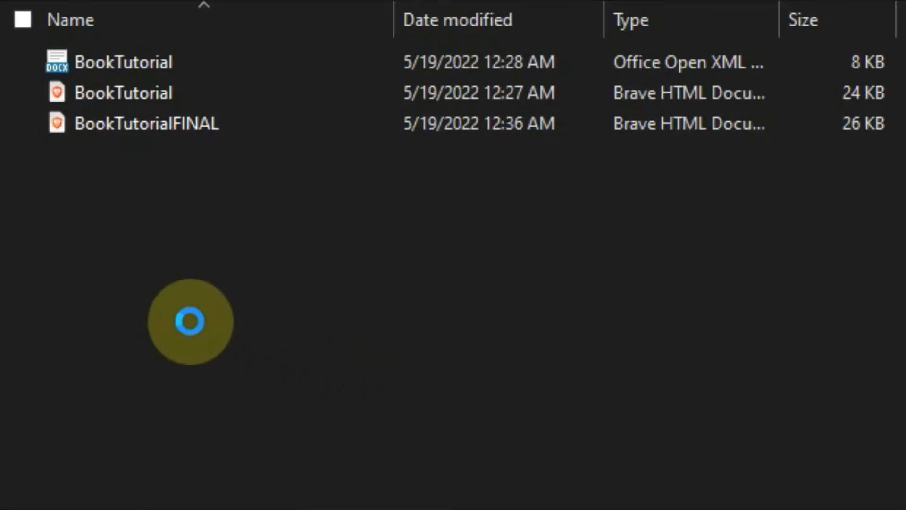
left_click_drag(188, 320, 252, 177)
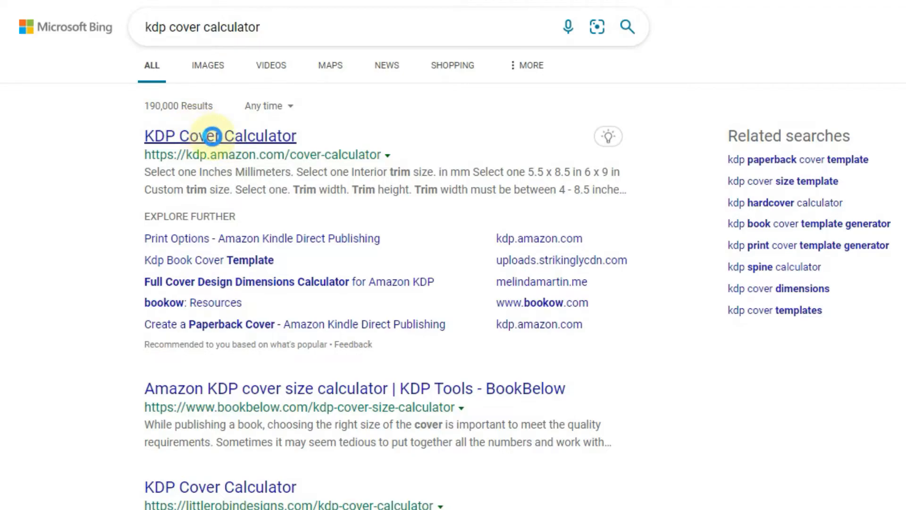
- In Amazon's KDP Cover Calculator, choose Paperback as the binding type and Black & white as the interior type
left_click(92, 84)
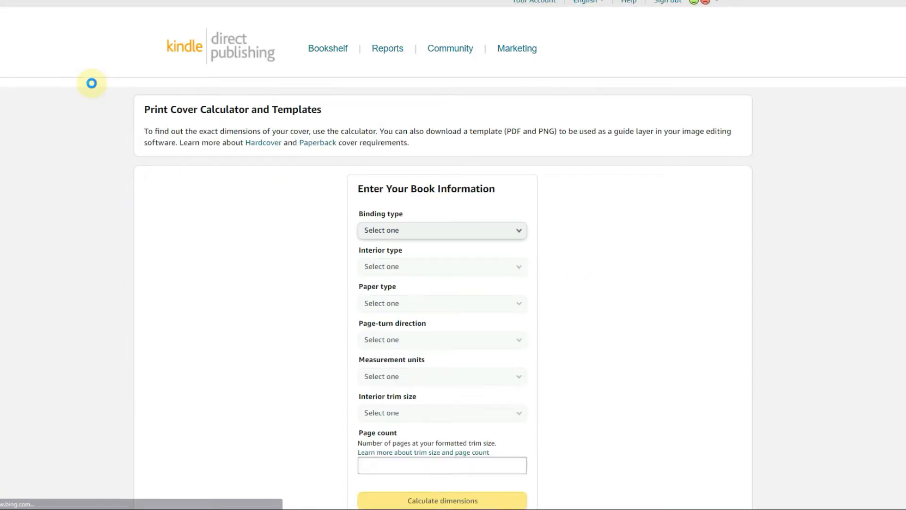
scroll(78, 132, "down", 1)
scroll(78, 133, "down", 1)
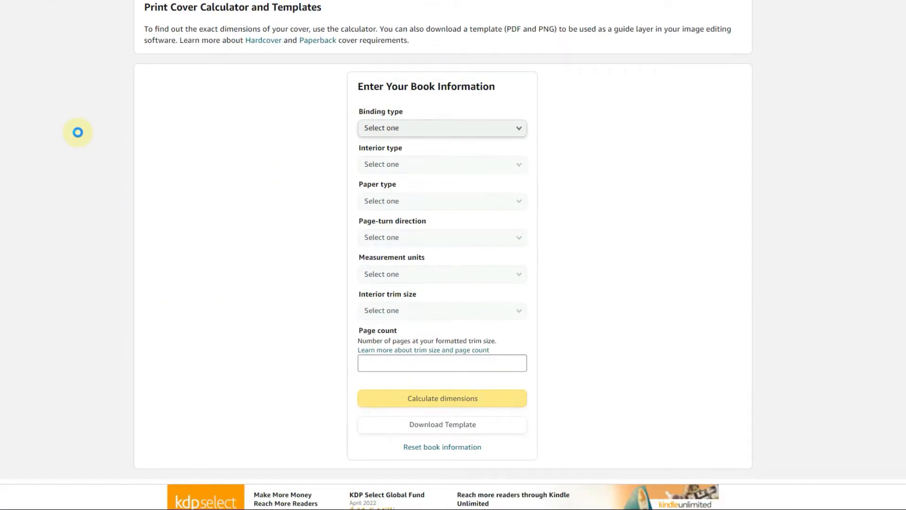
left_click(384, 127)
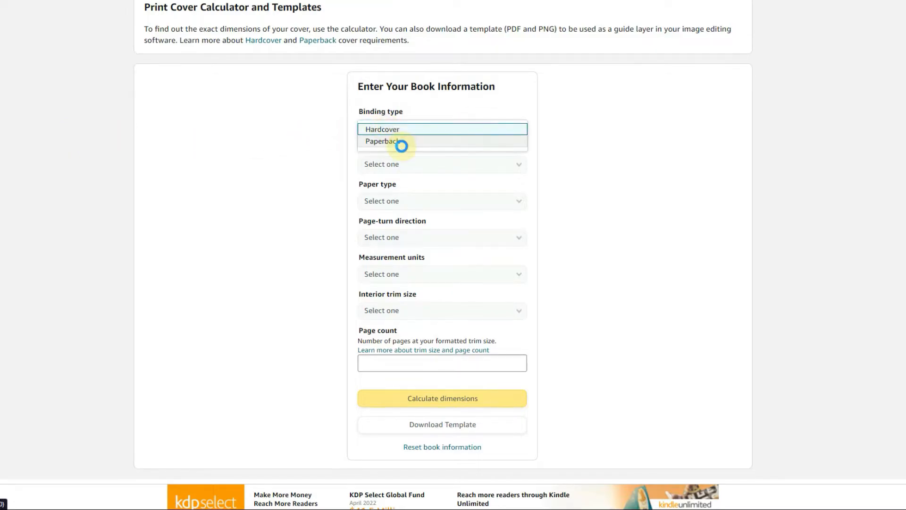
left_click(390, 140)
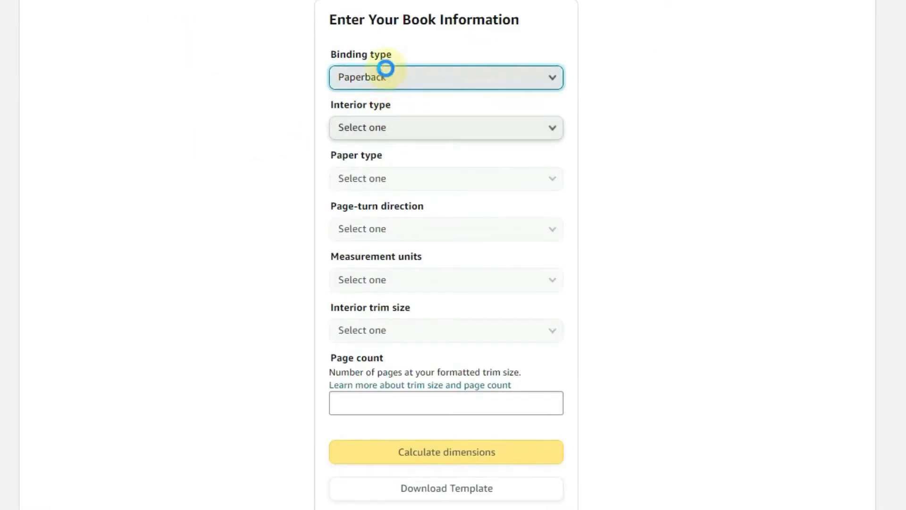
left_click(402, 124)
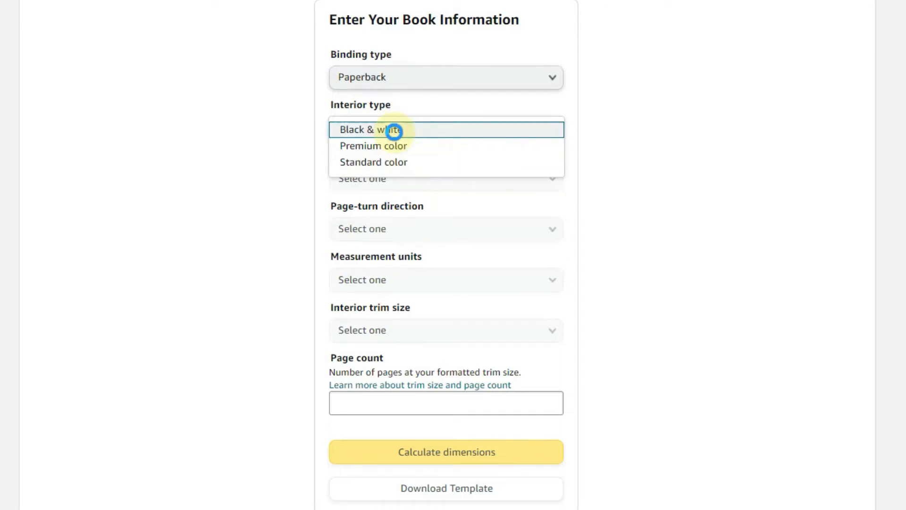
left_click(394, 131)
- Choose White paper as the book's paper type
left_click(401, 178)
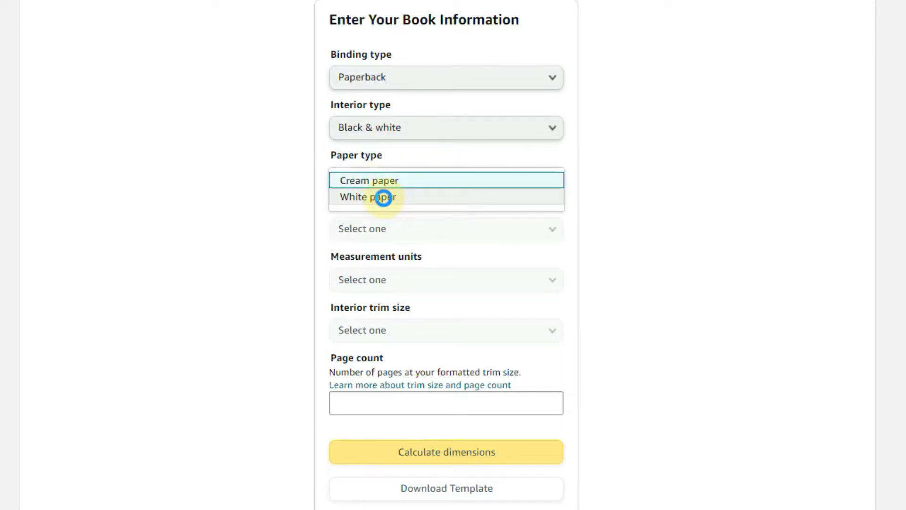
left_click(383, 198)
left_click(389, 179)
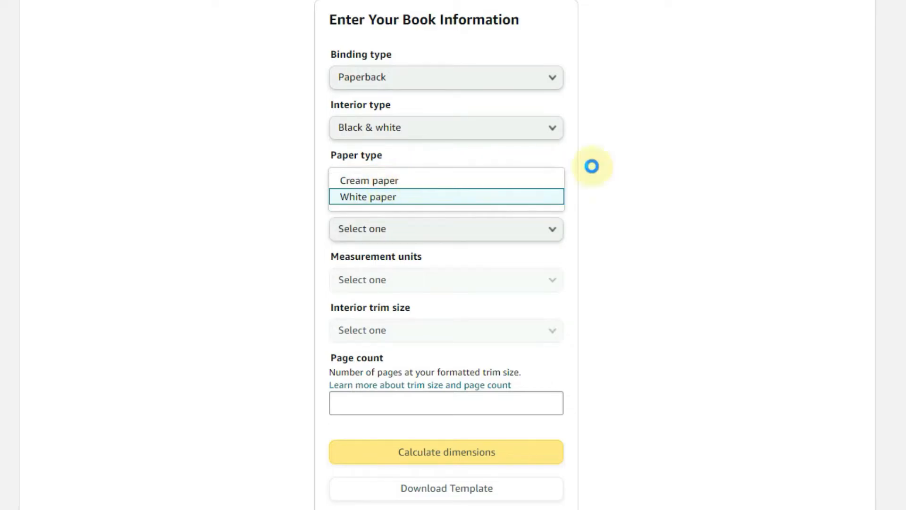
left_click(622, 171)
left_click(417, 177)
left_click(307, 158)
- Set the book's page-turn direction to Left to Right
left_click(413, 227)
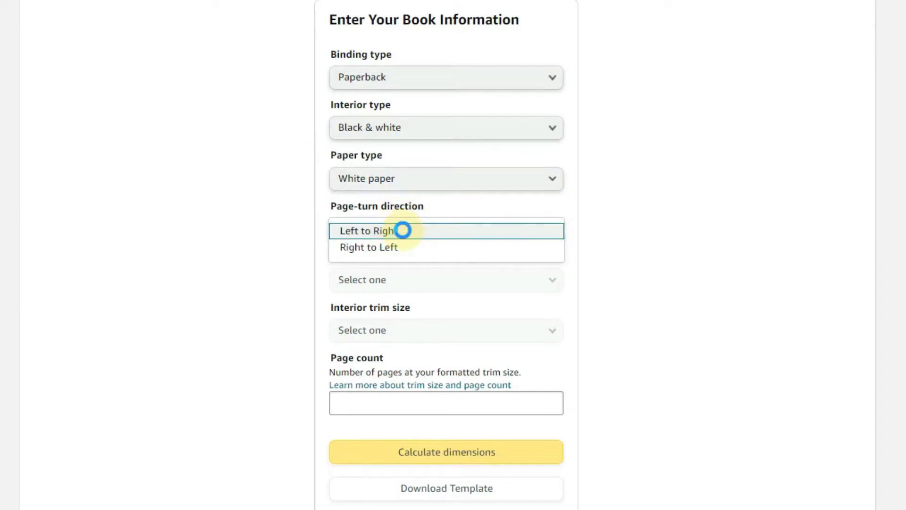
left_click(402, 229)
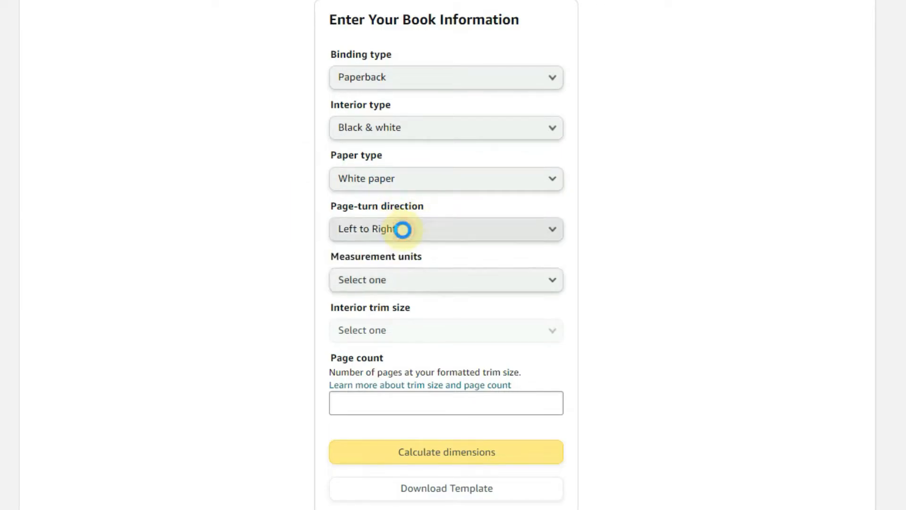
left_click(414, 273)
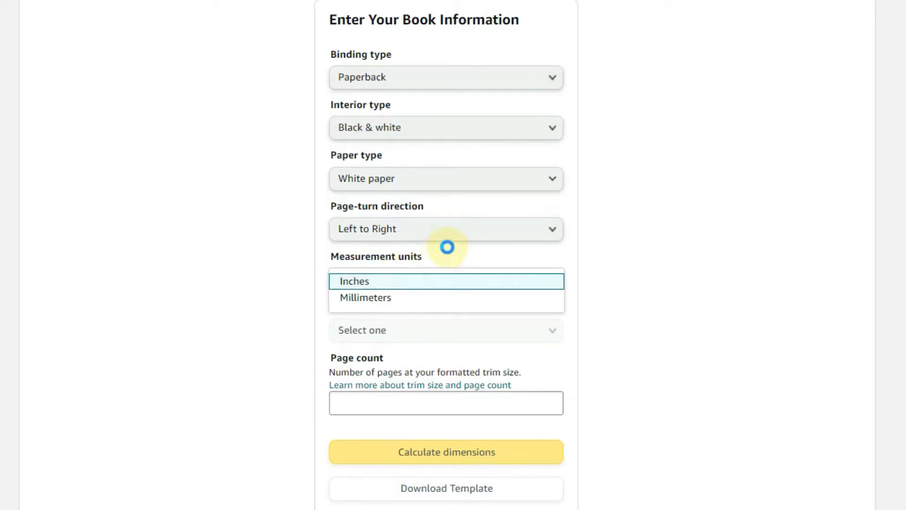
left_click(438, 229)
left_click(441, 228)
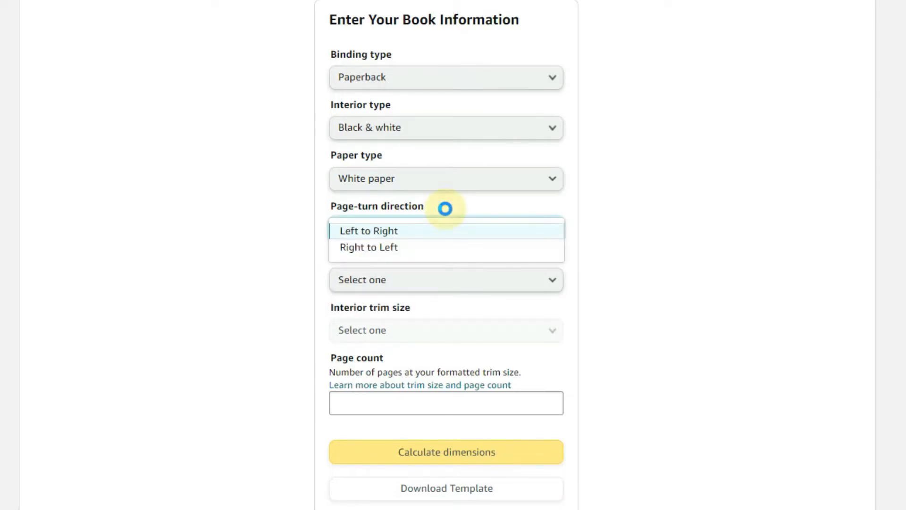
left_click(283, 274)
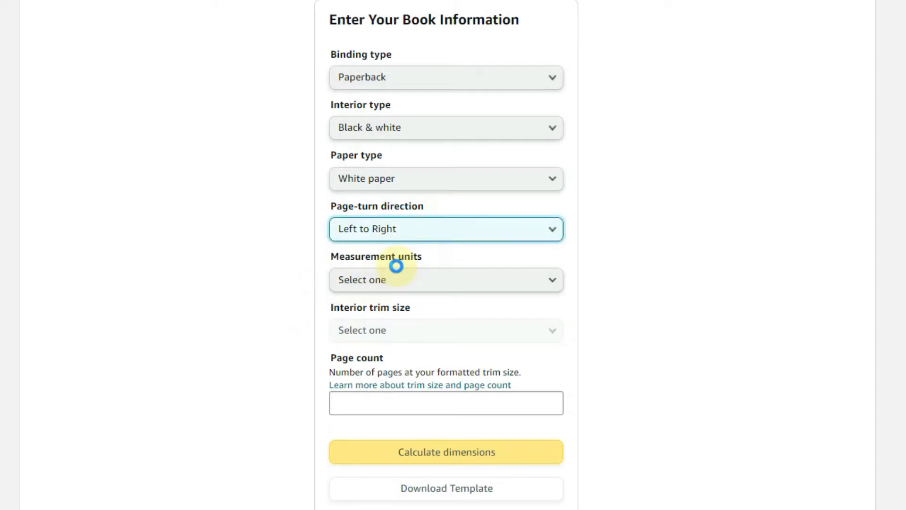
- Set the measurement units to Inches and the interior trim size to 6 x 9 in
left_click(404, 283)
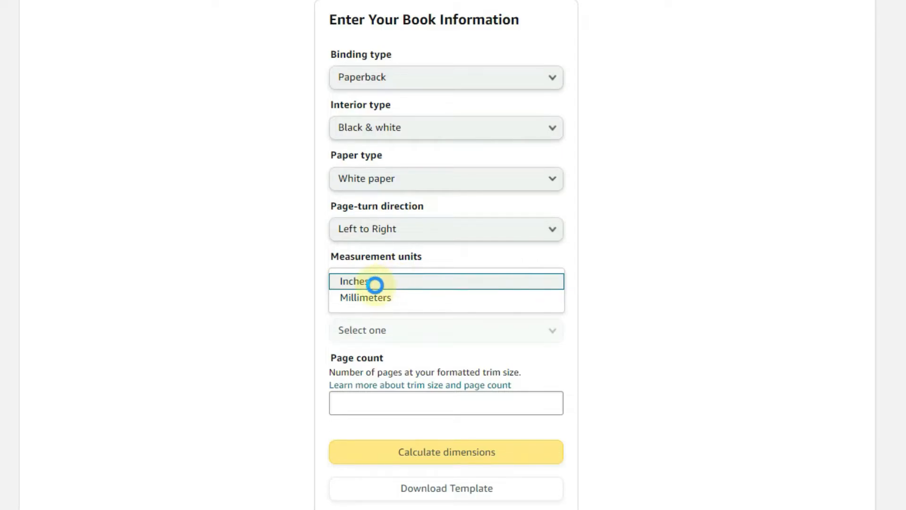
left_click(375, 285)
left_click(400, 330)
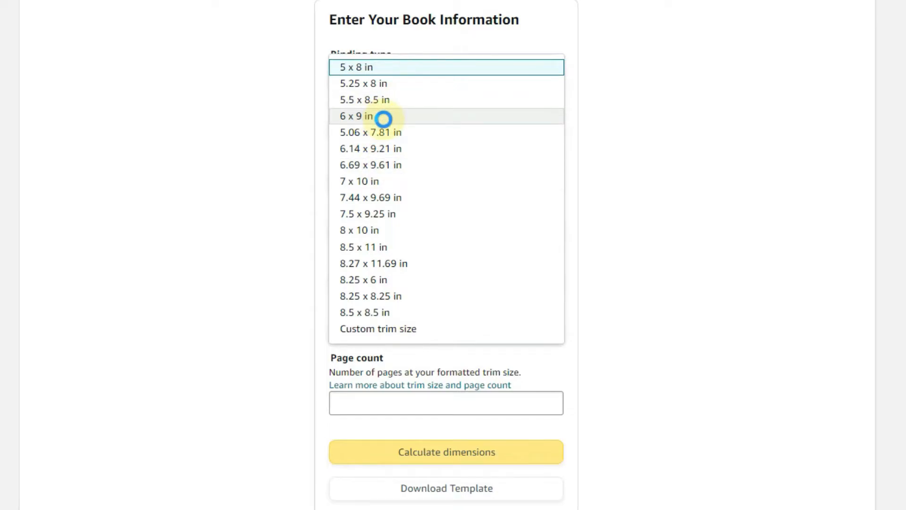
left_click(383, 118)
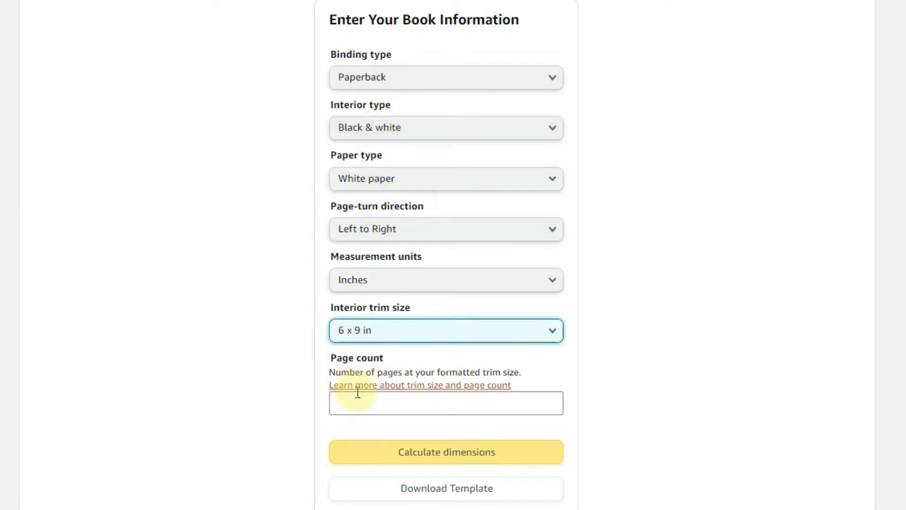
- Enter a page count of 195 and calculate the cover dimensions
left_click(398, 402)
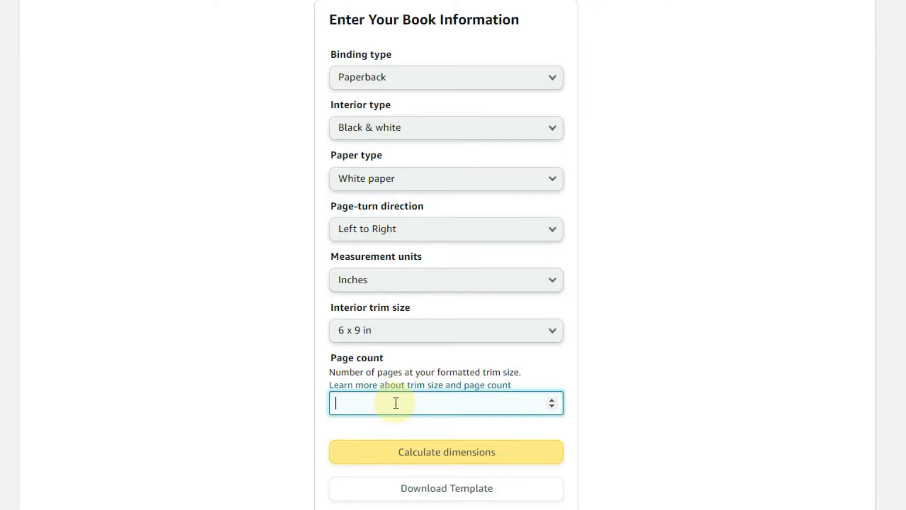
type("195")
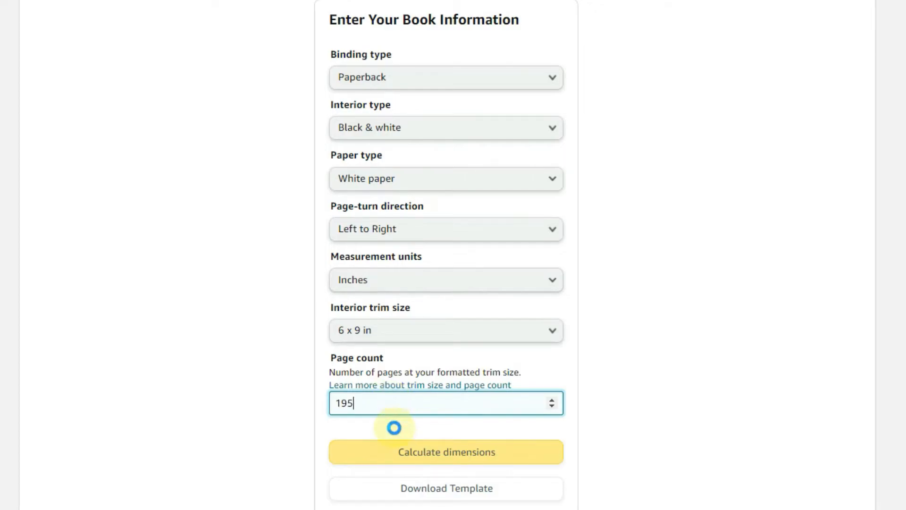
key("Tab")
left_click(400, 446)
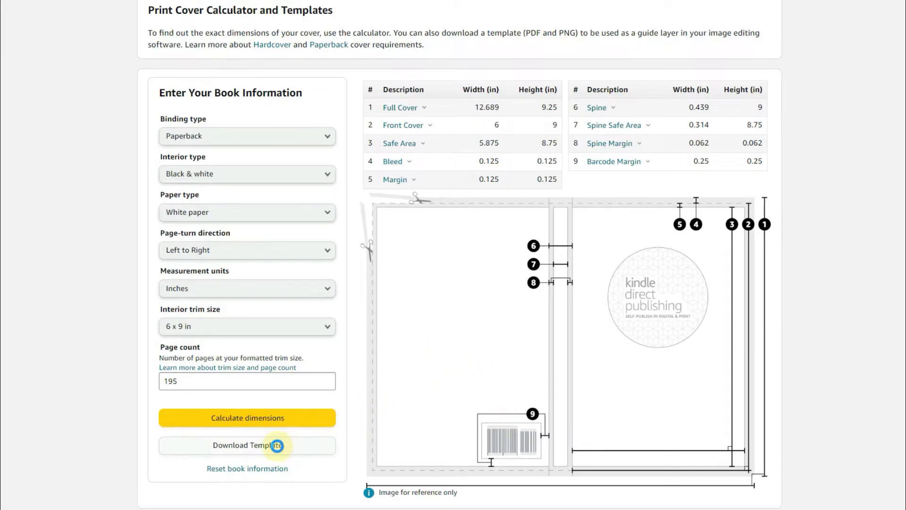
- Download the zipped cover template PAPERBACK_6.000x9.000_195_BW_WHITE_en_US into the tutorial folder and extract its files there with 7-Zip
left_click(241, 445)
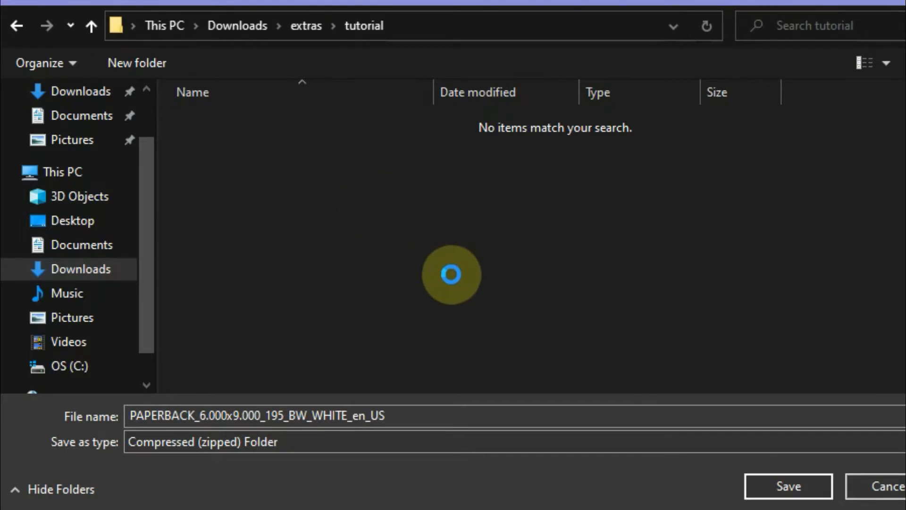
left_click(788, 486)
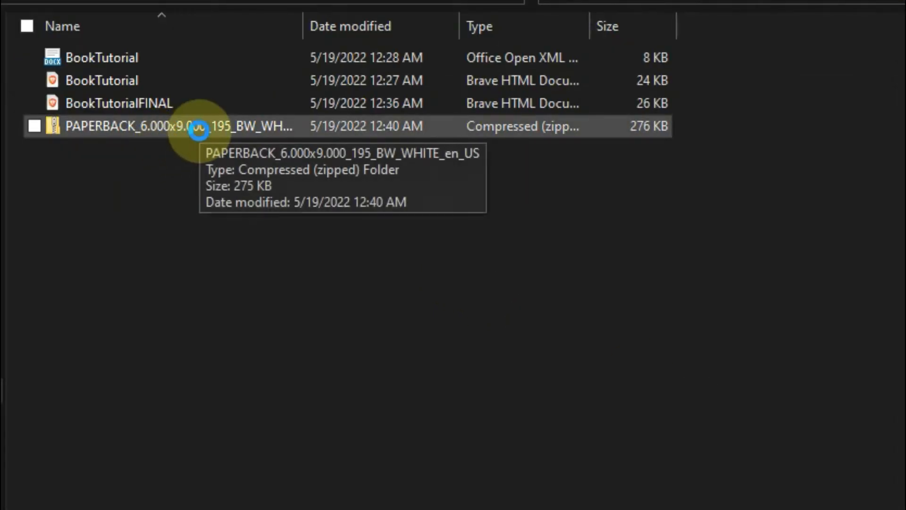
left_click(198, 128)
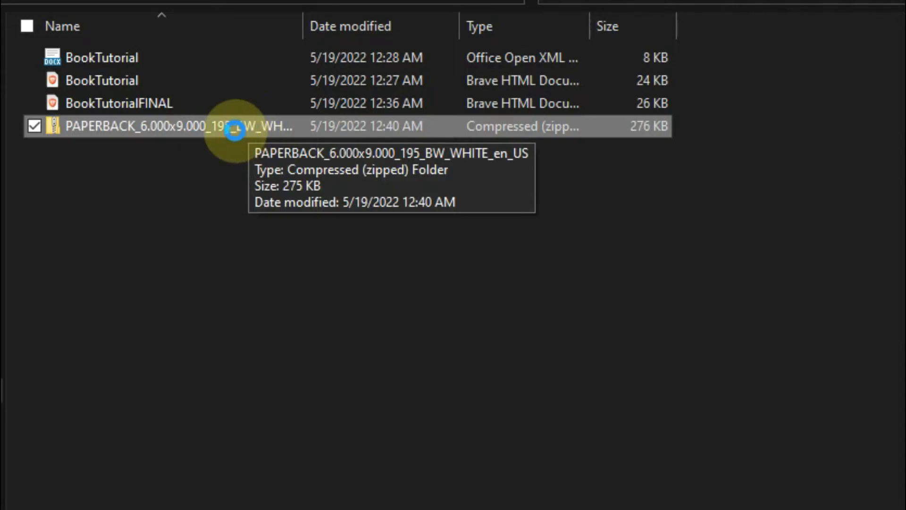
right_click(235, 130)
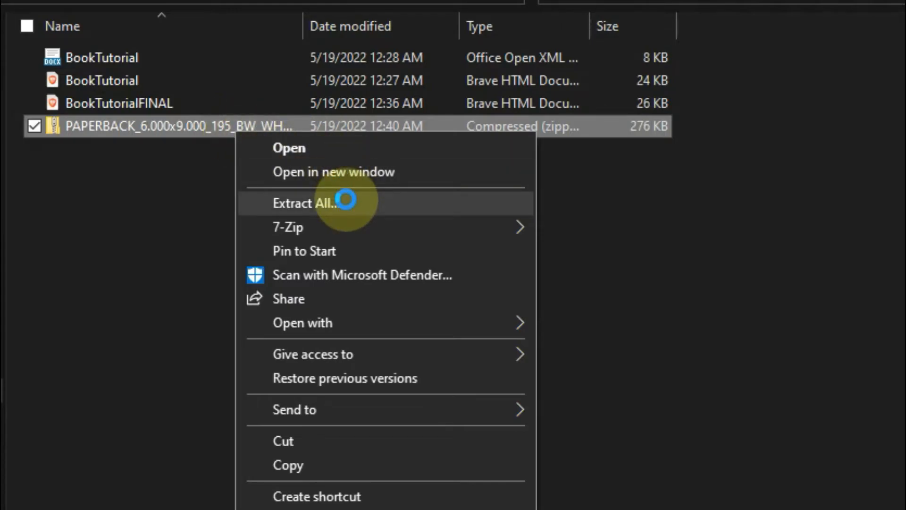
mouse_move(291, 225)
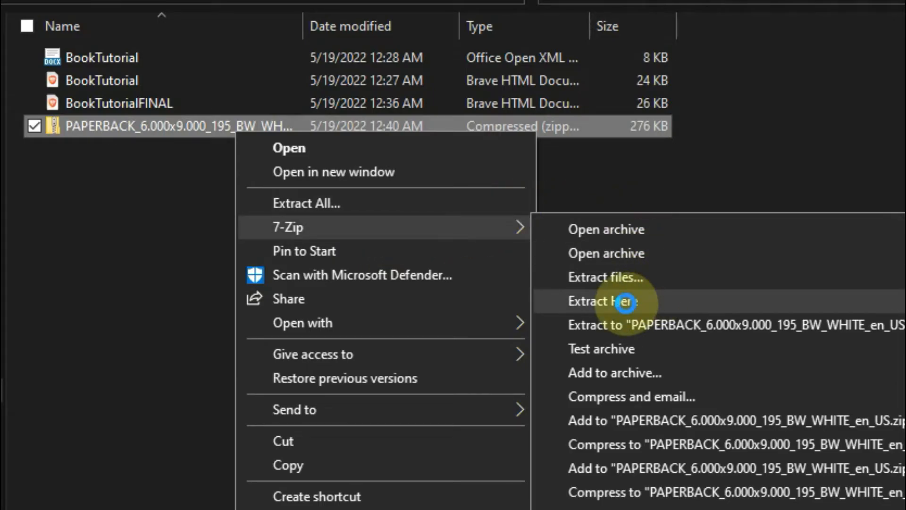
left_click(626, 300)
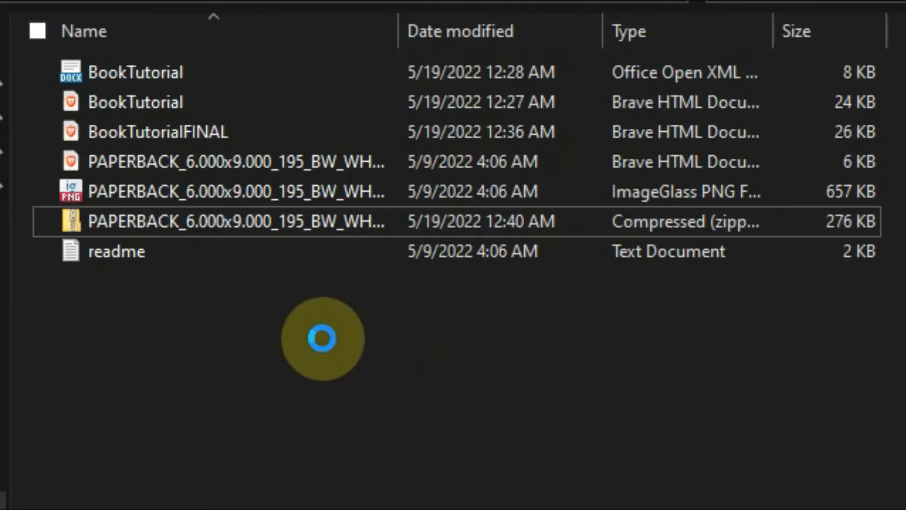
- Delete the template's zip archive, readme and PDF version from the tutorial folder, then select the PNG template
left_click(208, 227)
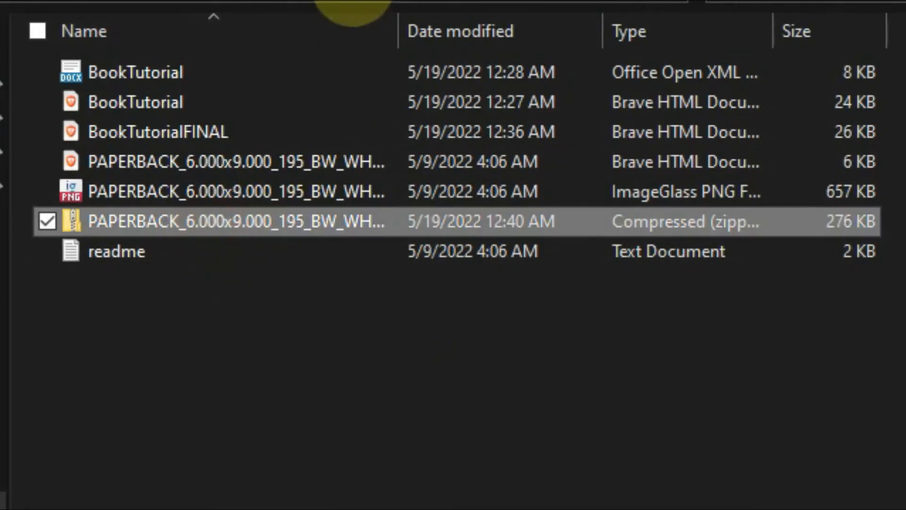
left_click(326, 1)
left_click(152, 231)
key("Delete")
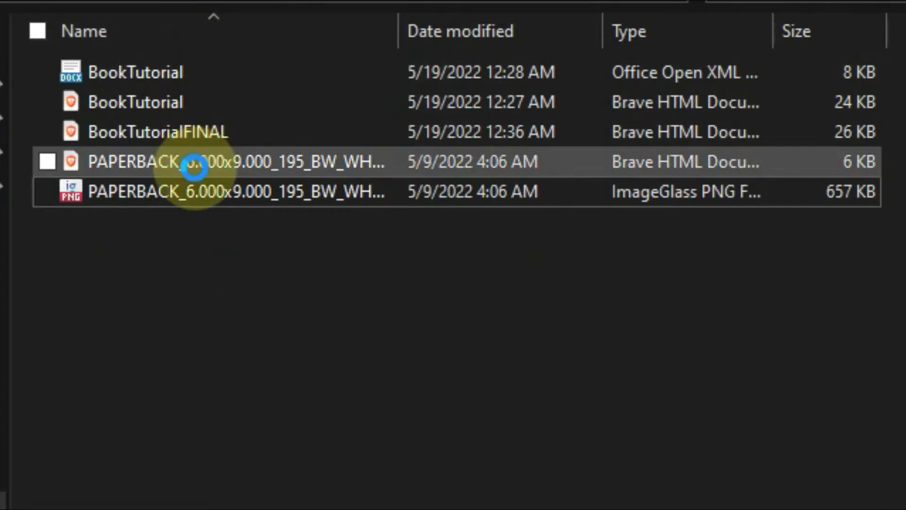
left_click(229, 168)
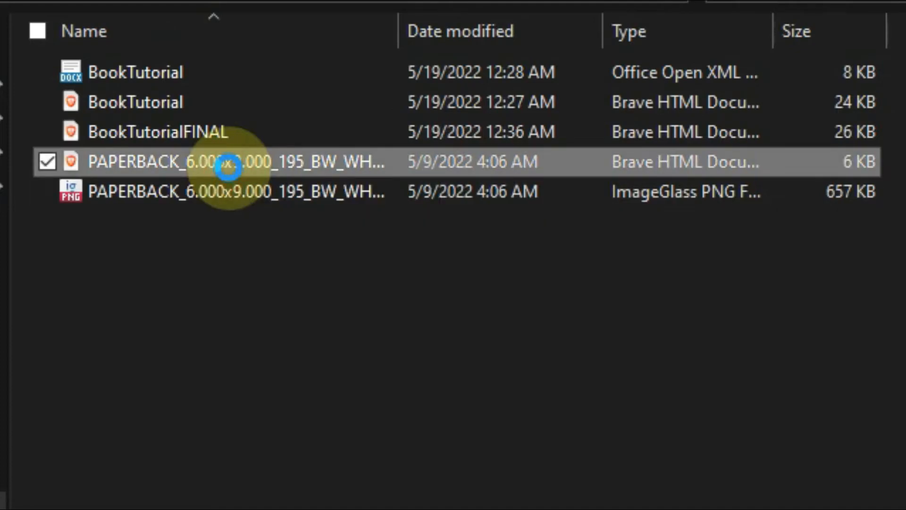
key("Delete")
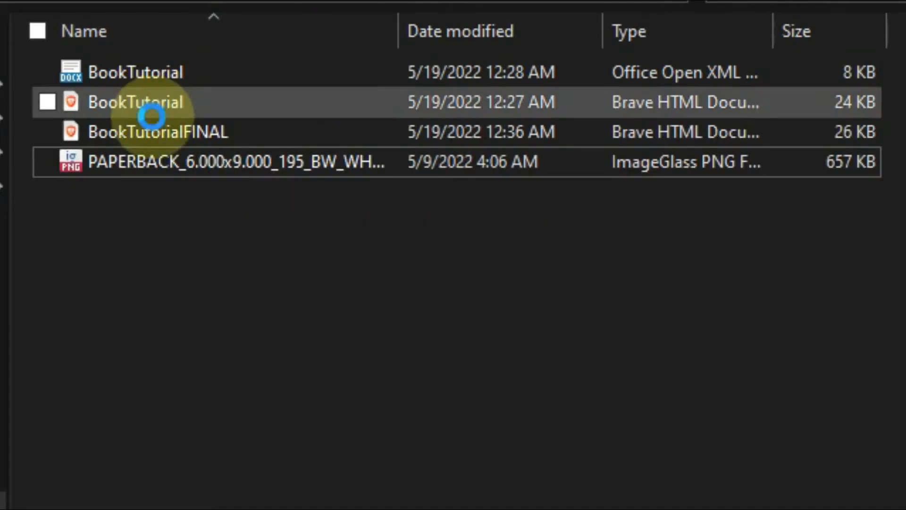
left_click(186, 172)
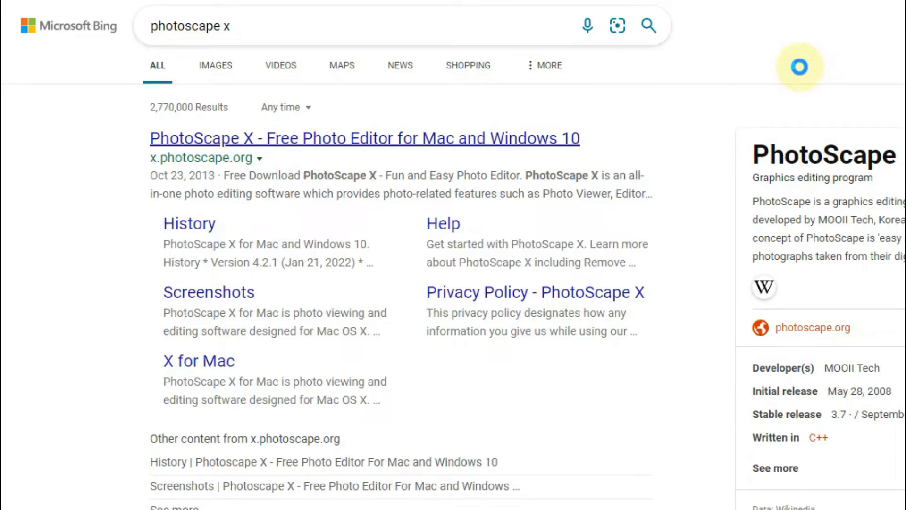
left_click(290, 28)
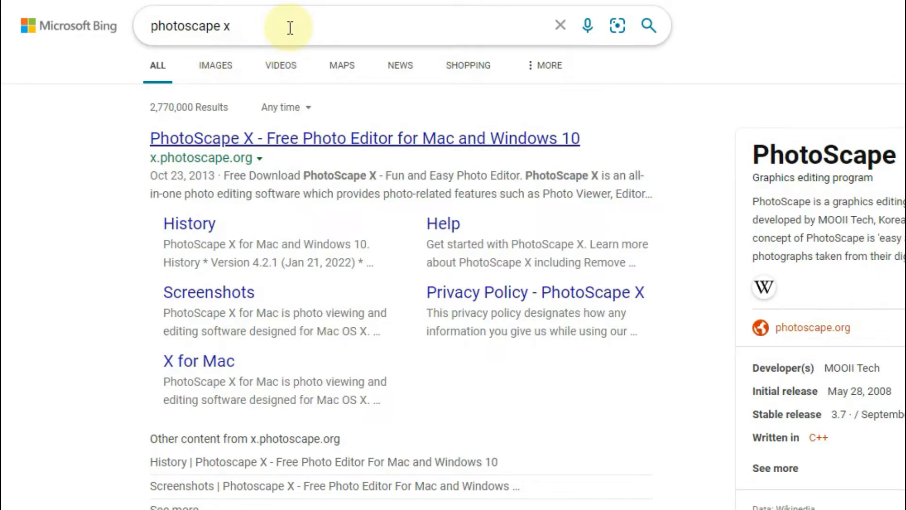
left_click(87, 196)
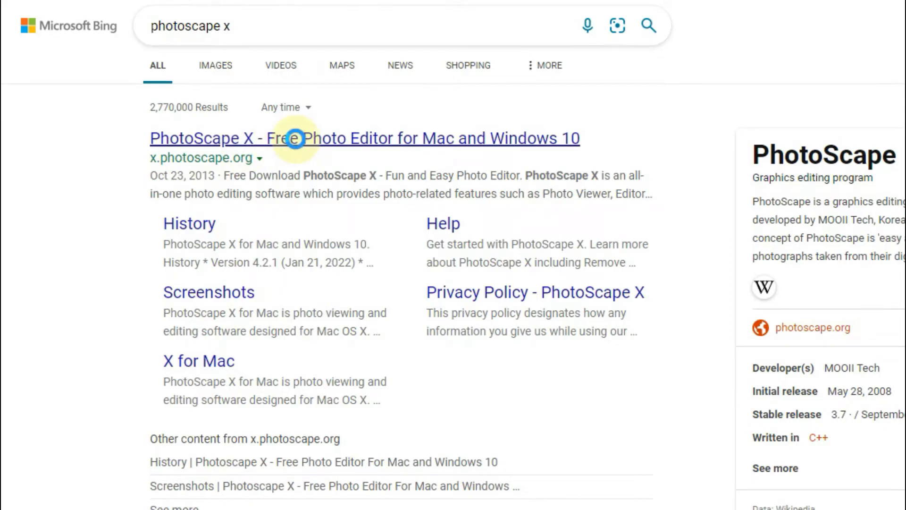
- Go to the PhotoScape X website, then open the PAPERBACK_6.000x9.000_195_BW_WHITE PNG template from the tutorial folder in the PhotoScape X editor
left_click(295, 140)
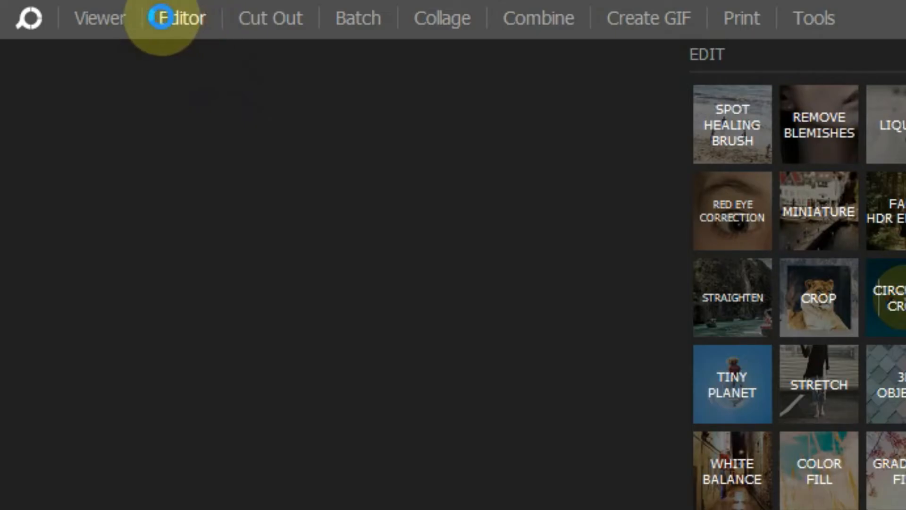
left_click(177, 20)
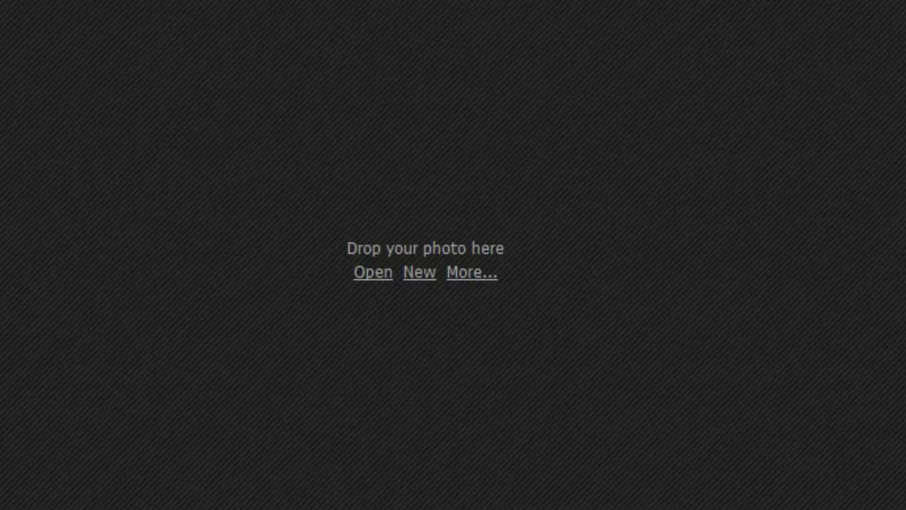
left_click(367, 274)
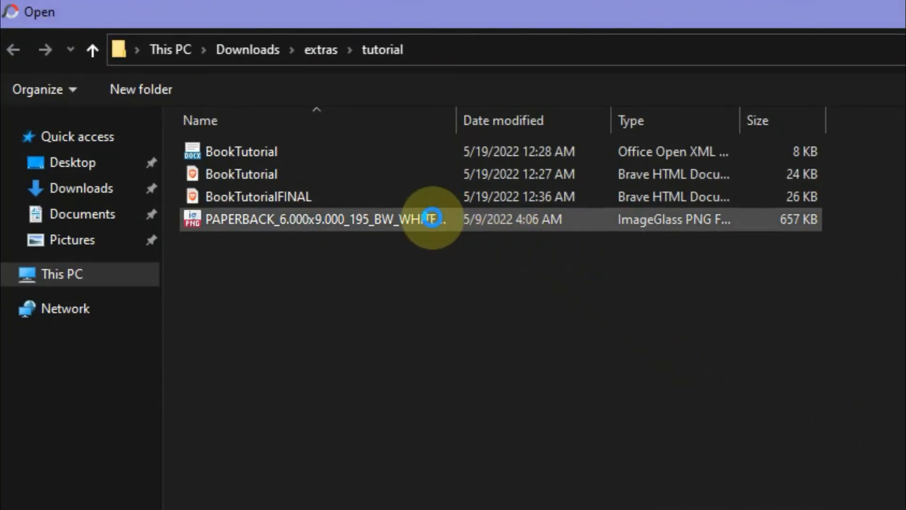
left_click(432, 218)
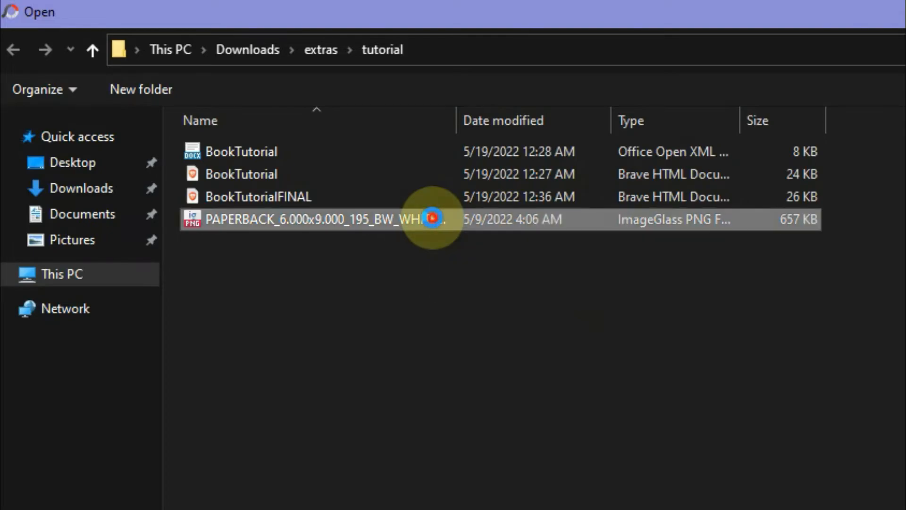
double_click(464, 221)
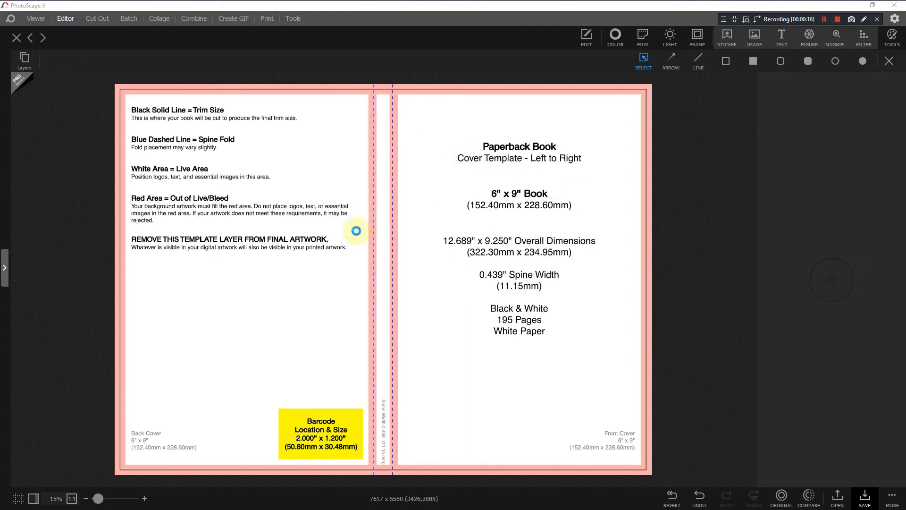
left_click_drag(255, 168, 517, 225)
left_click(455, 221)
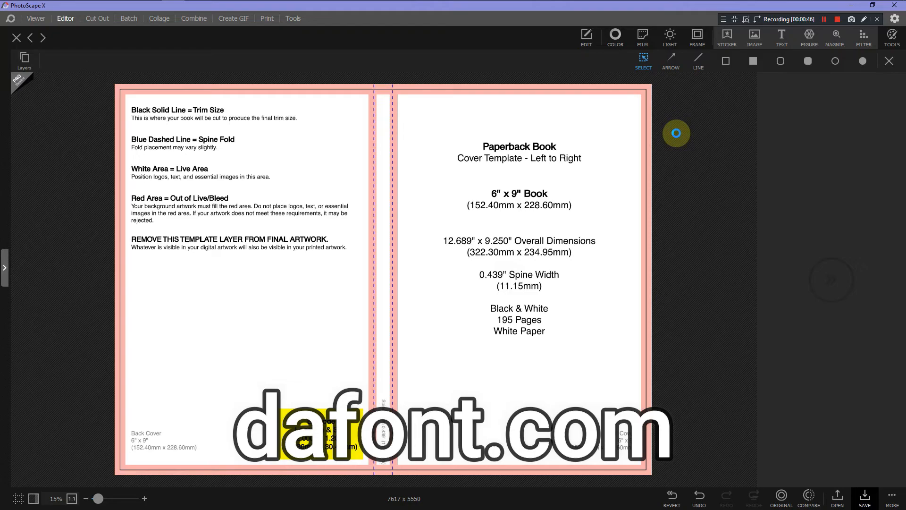
- Add a sample "Text" object to the cover template and place it in the upper middle of the front cover
left_click(782, 38)
left_click_drag(409, 283, 539, 184)
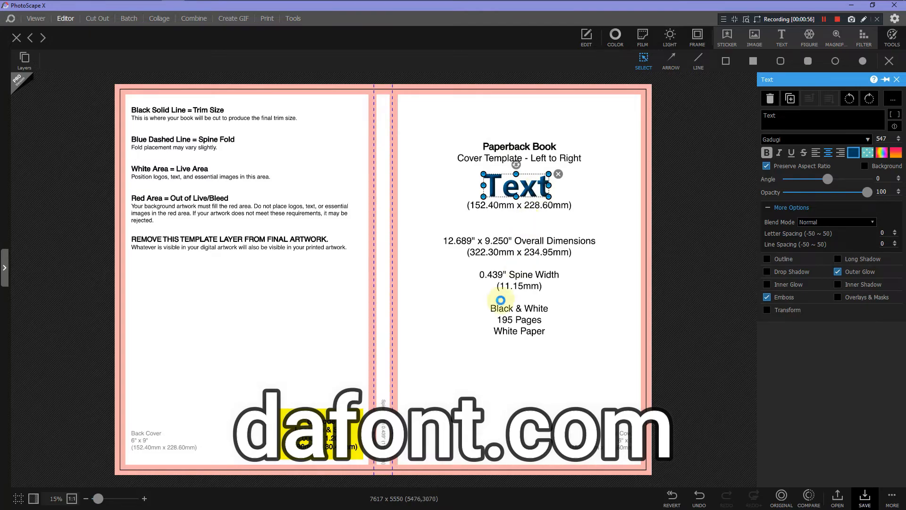
left_click(409, 154)
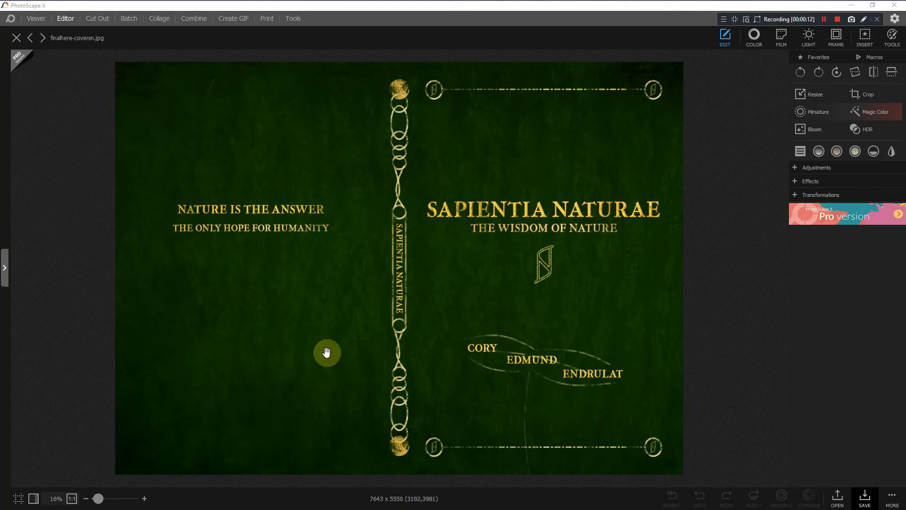
left_click(528, 215)
left_click(471, 222)
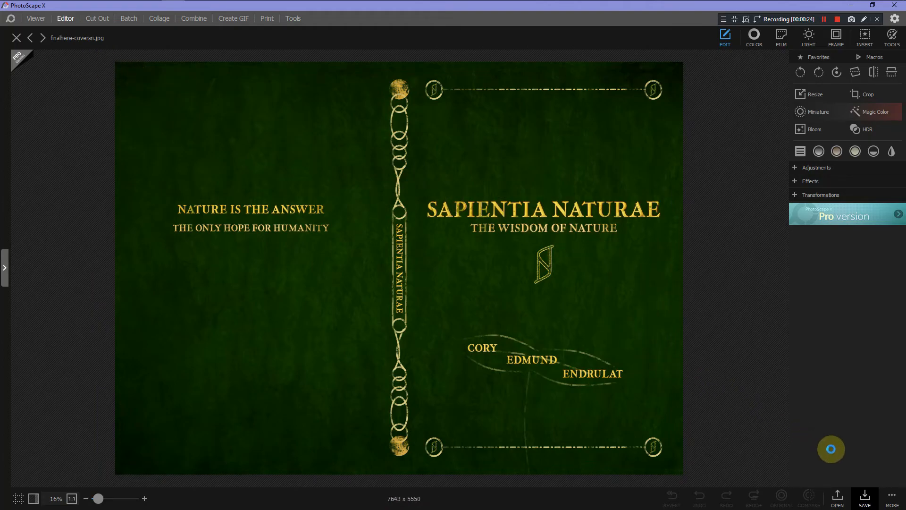
- Bring up the save options for the finished cover finalhere-coversn.jpg and set its resolution to 600 DPI
left_click(866, 495)
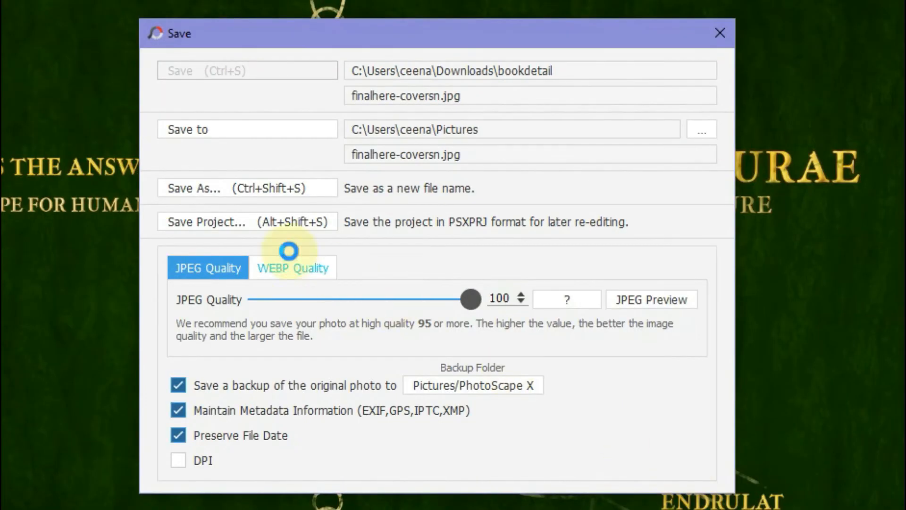
left_click(209, 224)
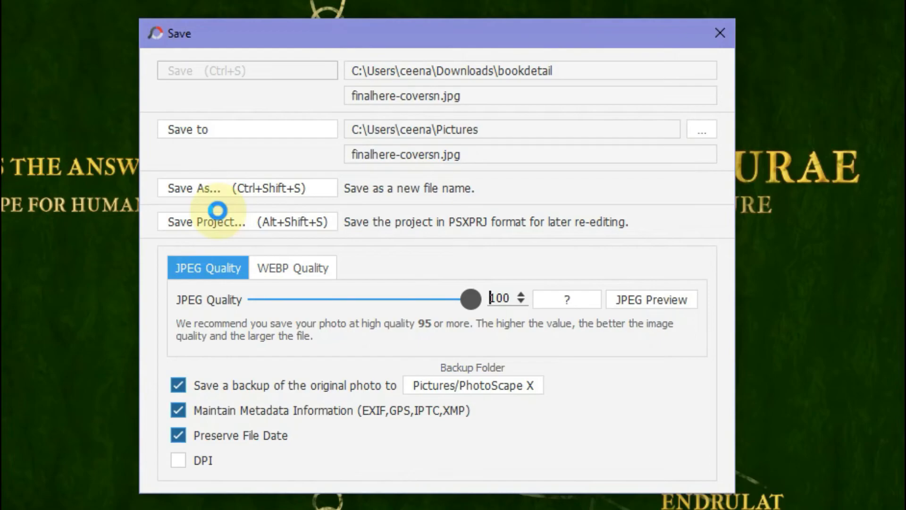
left_click_drag(315, 41, 237, 17)
left_click(100, 436)
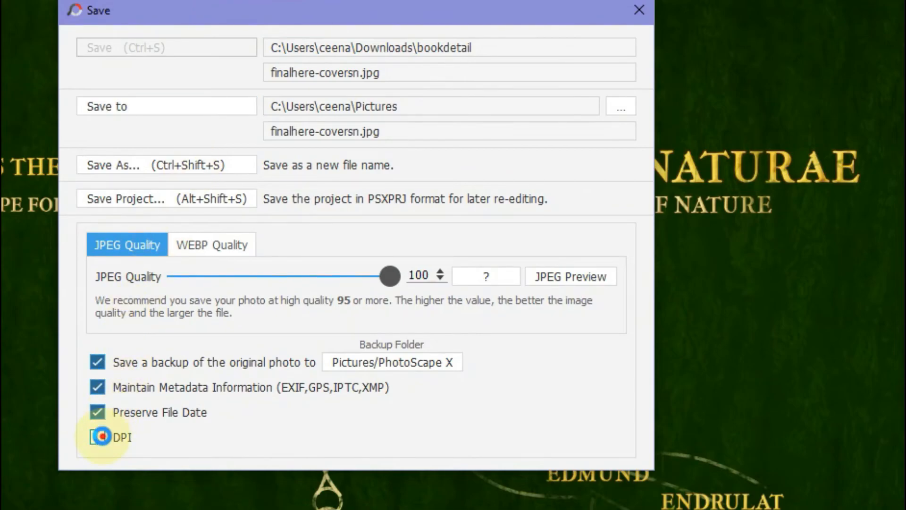
left_click(192, 436)
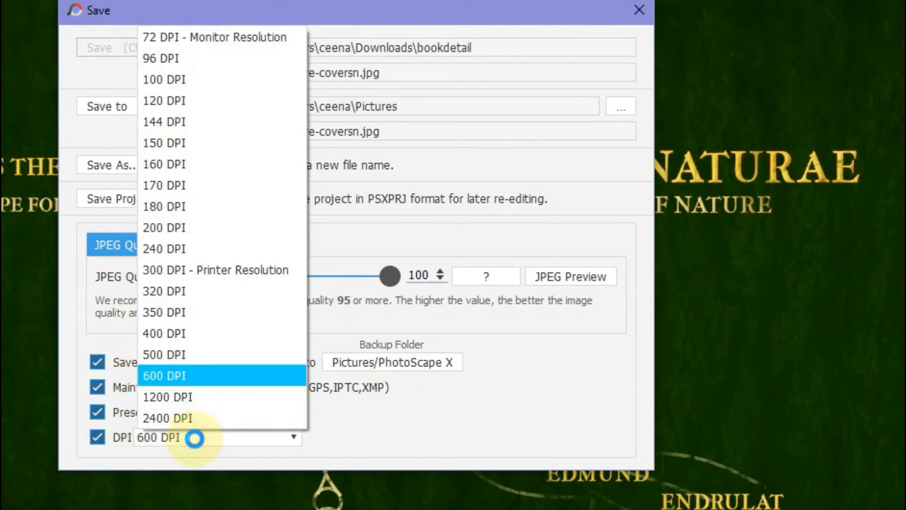
left_click(174, 376)
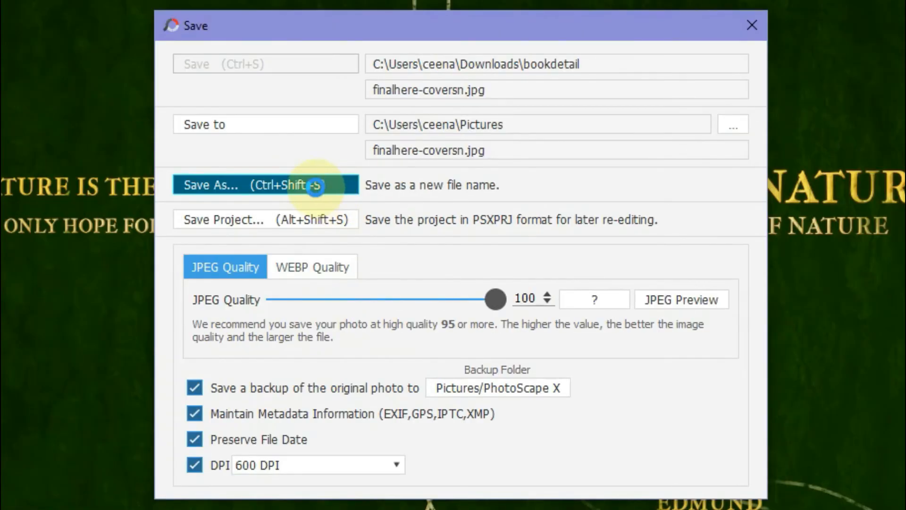
- Save the cover as a new JPEG file named TUTORIALFINALCOVER in the tutorial folder
left_click(315, 185)
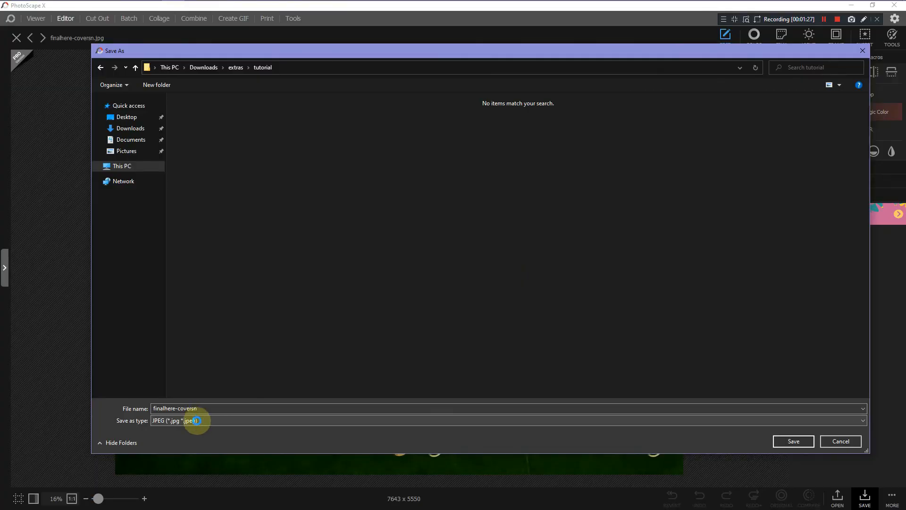
left_click(196, 420)
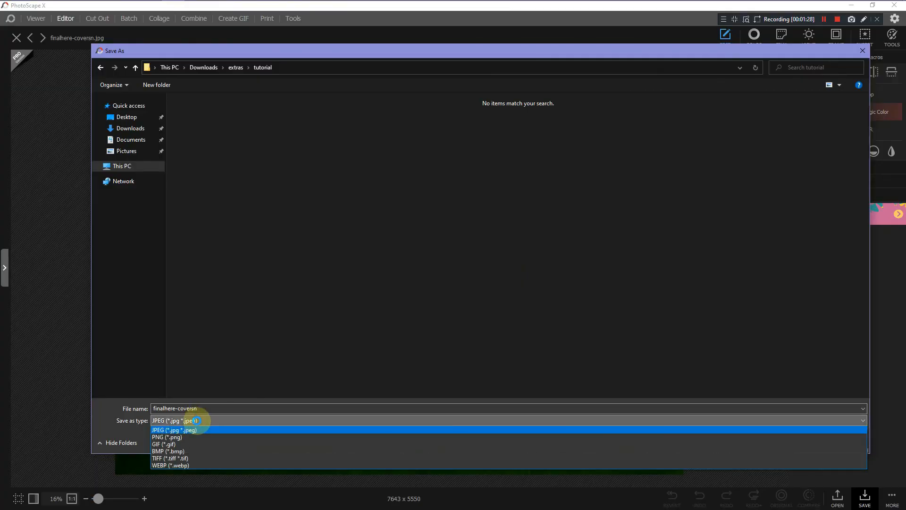
left_click(168, 428)
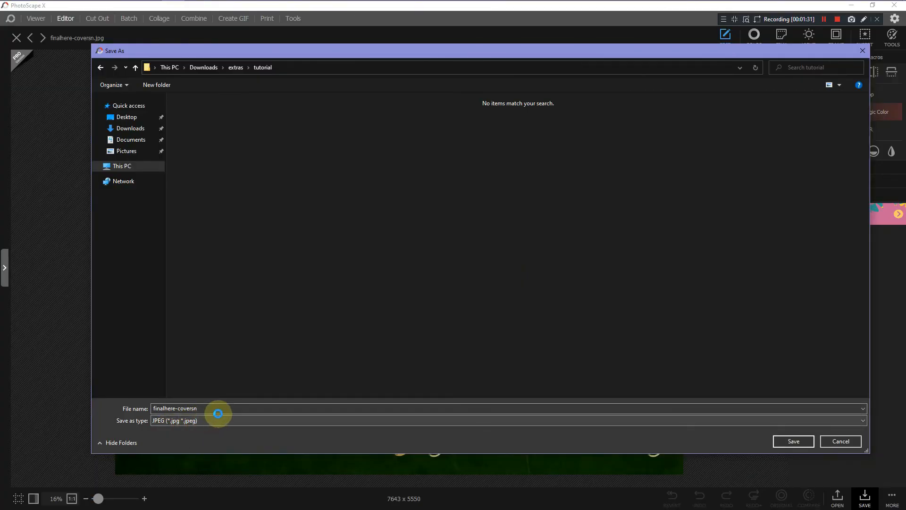
double_click(196, 405)
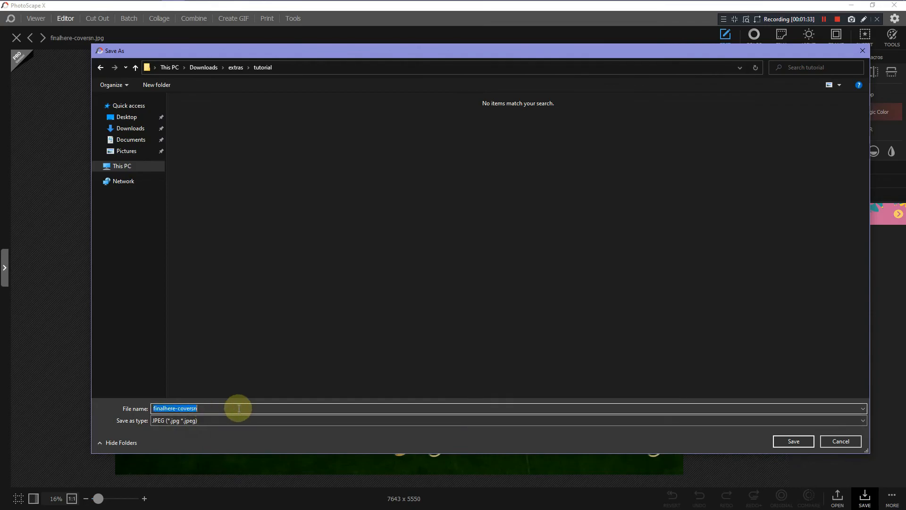
type("TUTORIALF")
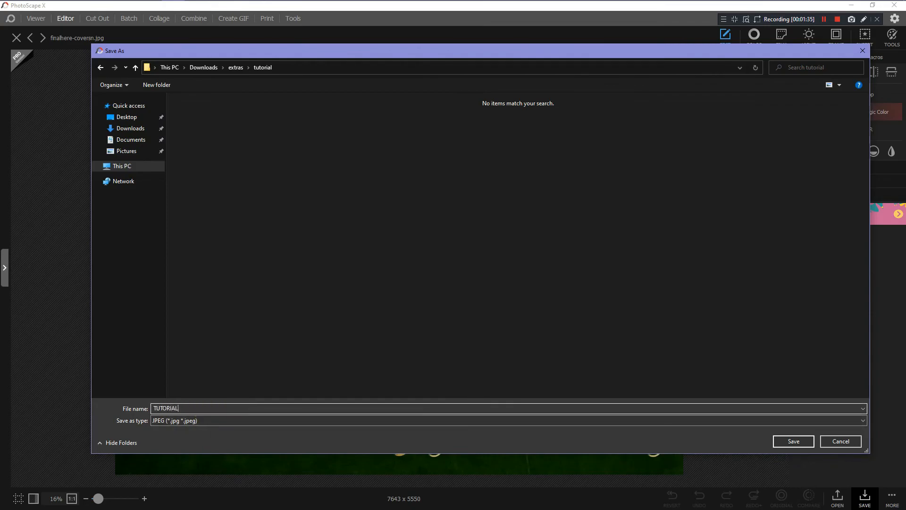
type("INALCOVER")
key("Return")
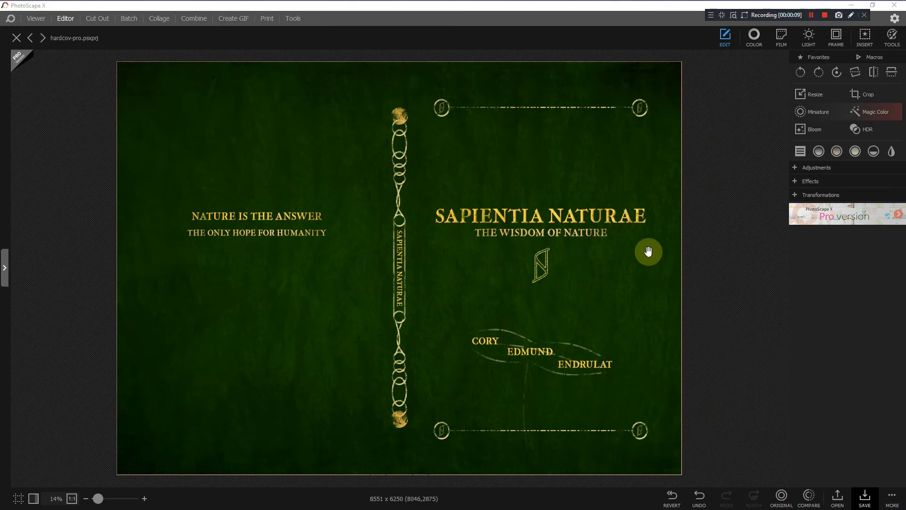
- Examine the layered objects of the hardcover project hardcov-pro.psxprj by selecting its front cover, background, spine and back cover in turn
double_click(541, 210)
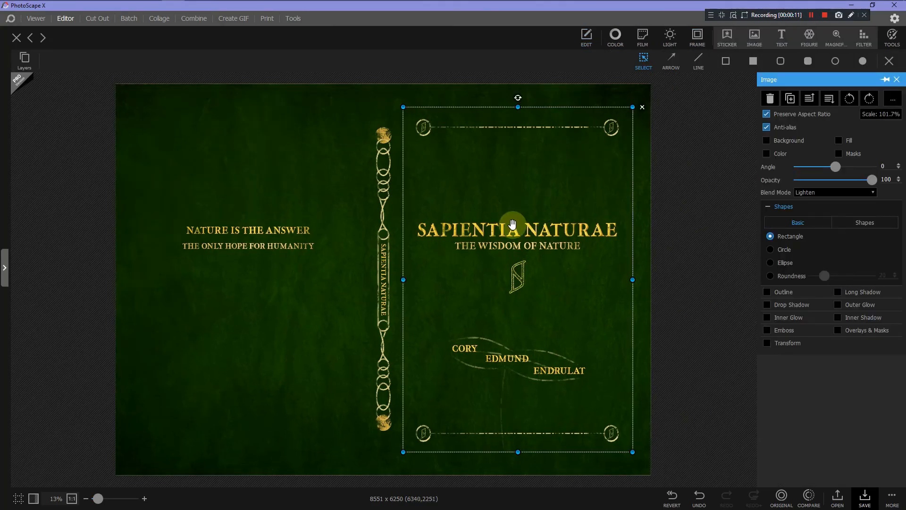
left_click(498, 235)
left_click(318, 241)
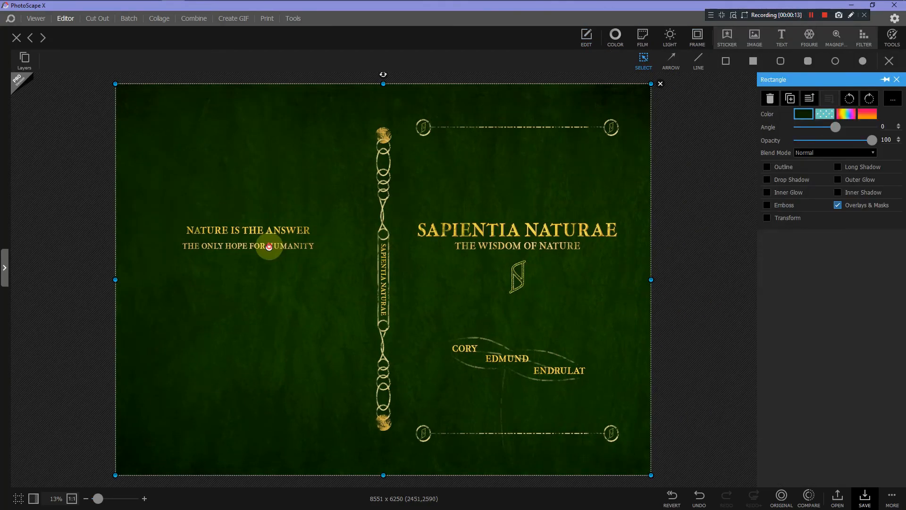
left_click(269, 247)
left_click(488, 254)
left_click(376, 247)
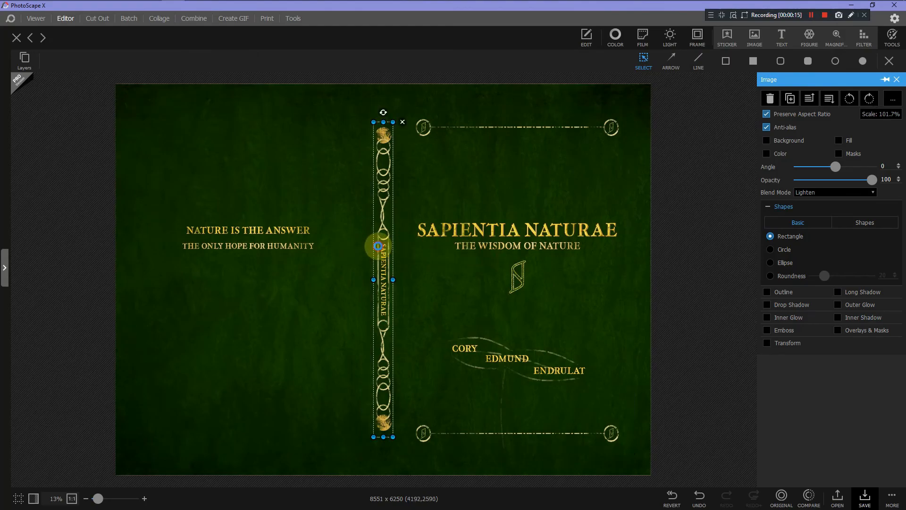
left_click(296, 246)
left_click(531, 246)
left_click(260, 247)
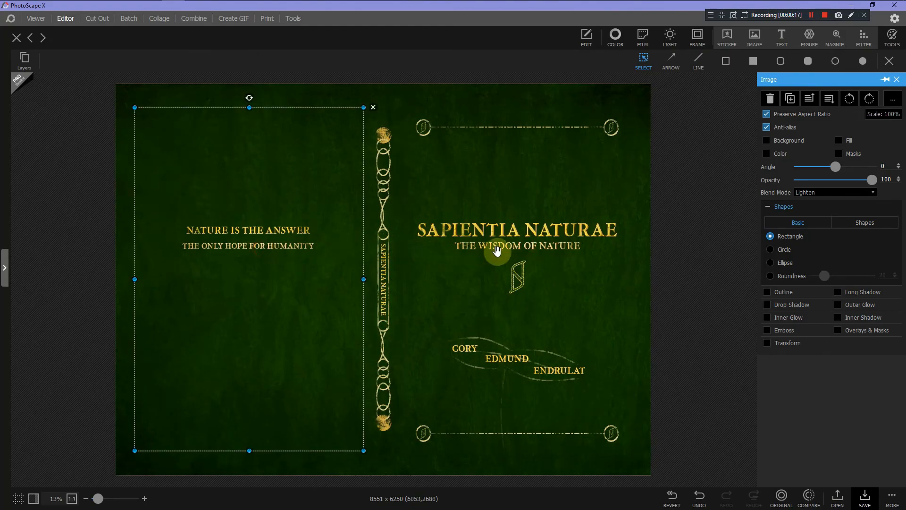
left_click(661, 244)
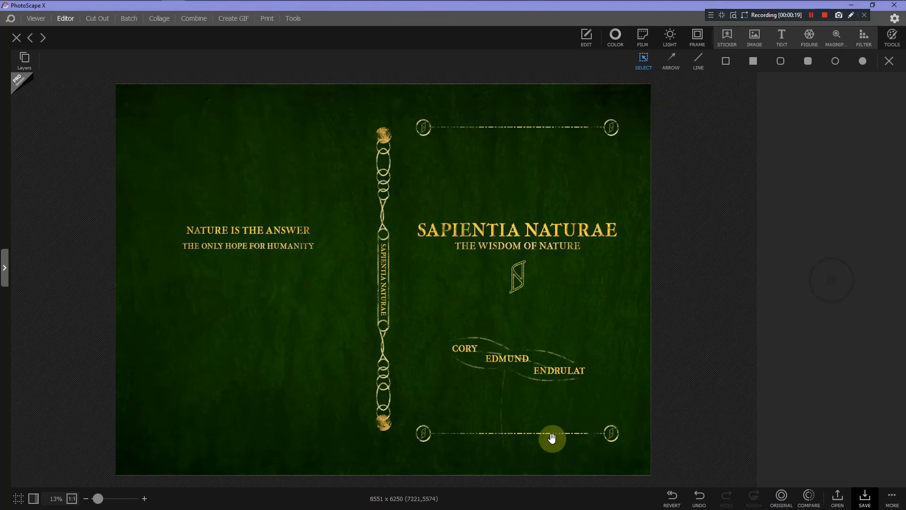